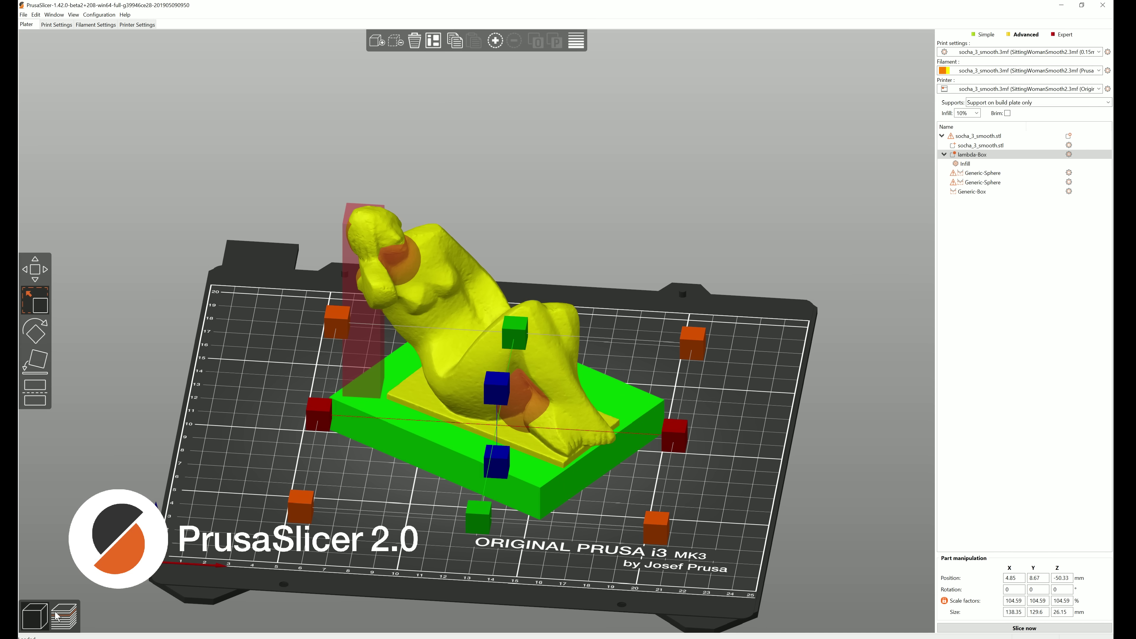
# Step: Switch the plater to the sliced layer preview of the figurine
pyautogui.click(64, 616)
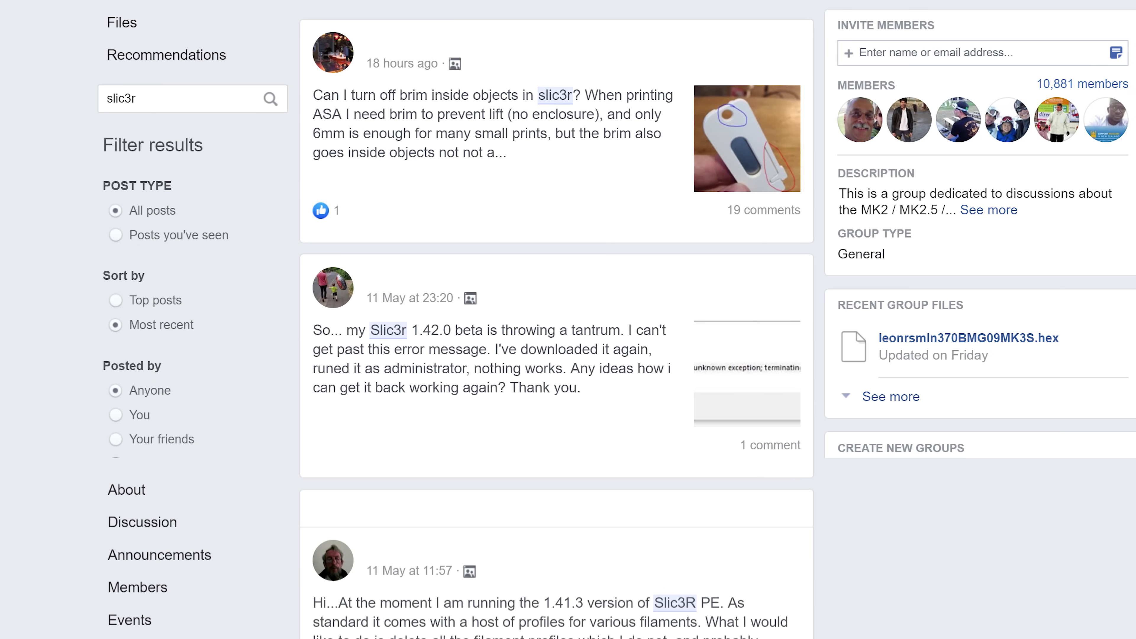
pyautogui.scroll(-10, 556, 320)
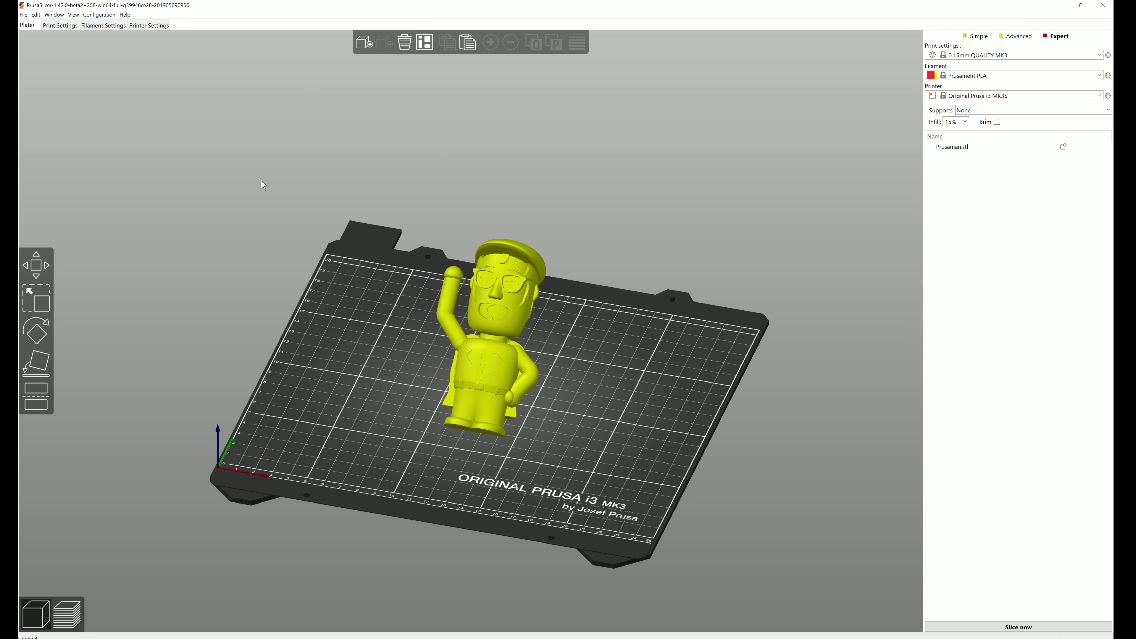
pyautogui.moveTo(264, 184); pyautogui.dragTo(287, 215)
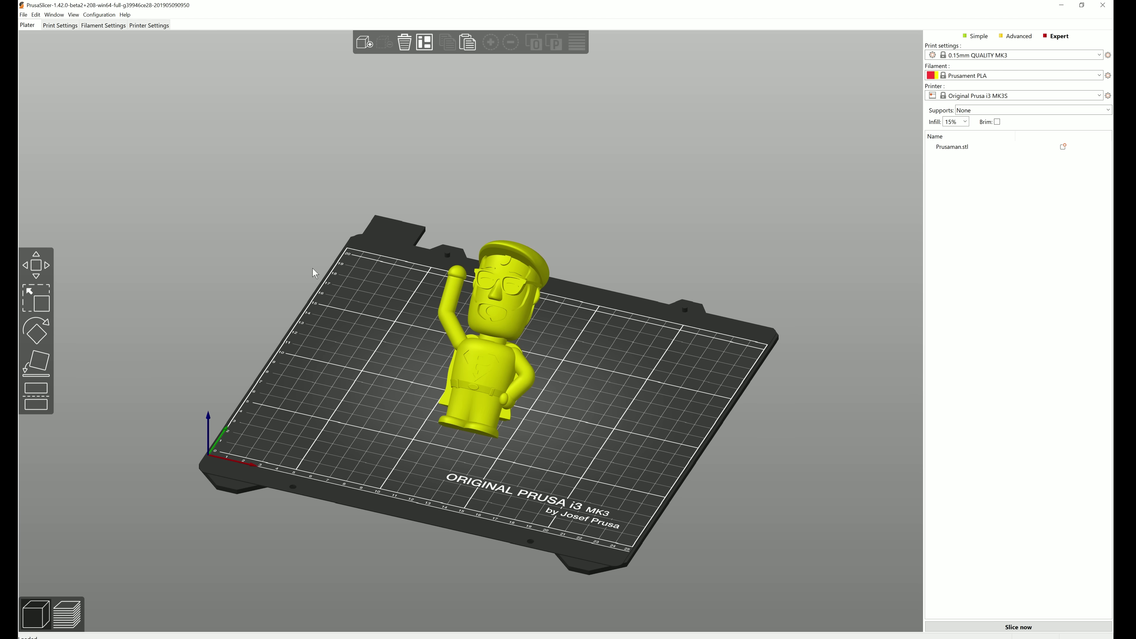
pyautogui.scroll(2, 611, 397)
pyautogui.moveTo(610, 394); pyautogui.dragTo(601, 383, button='right')
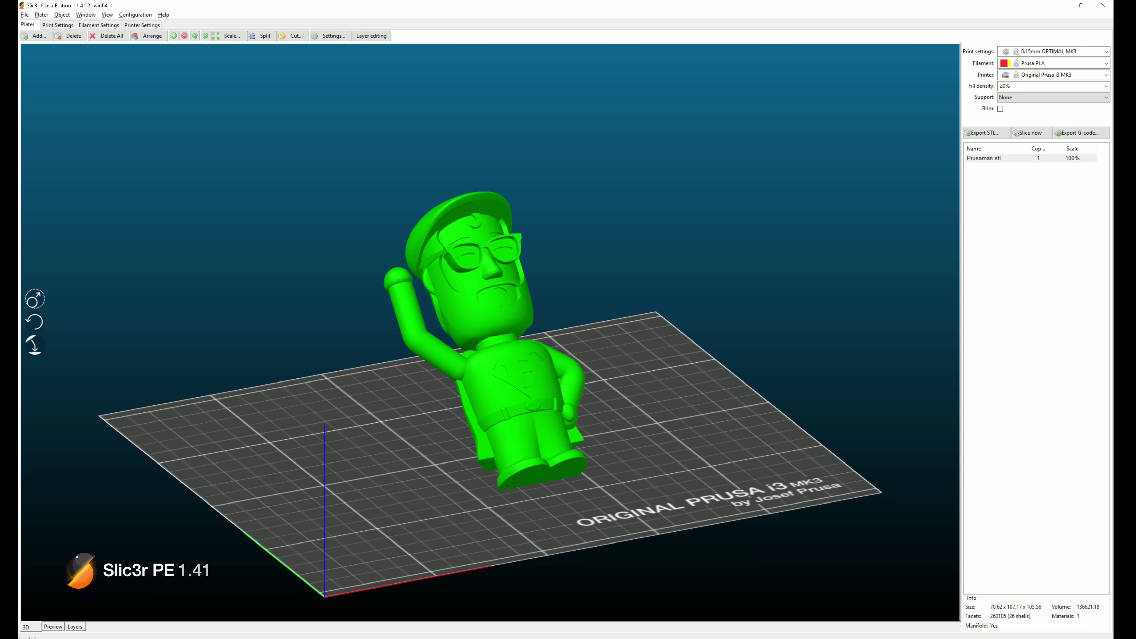
pyautogui.doubleClick(481, 280)
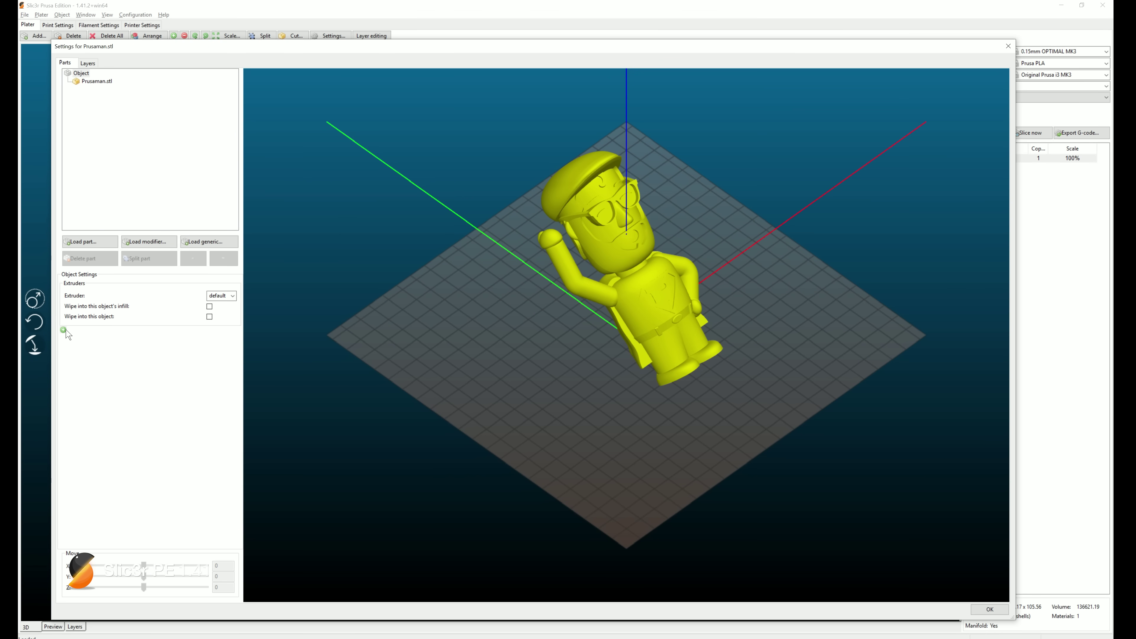
pyautogui.click(63, 330)
pyautogui.moveTo(92, 392)
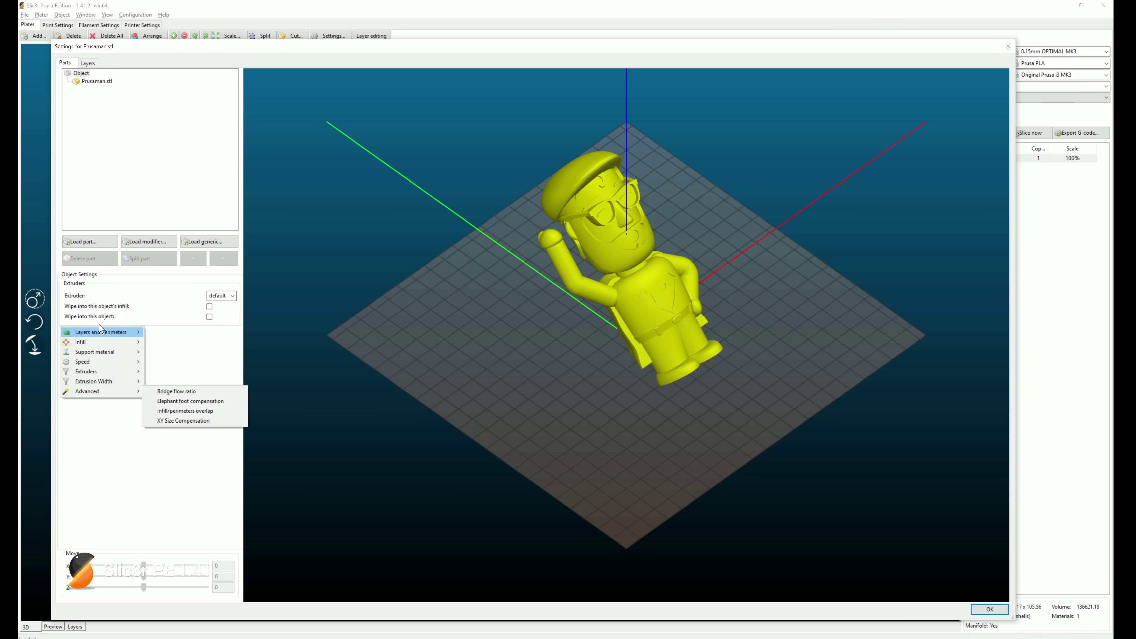
pyautogui.click(1008, 46)
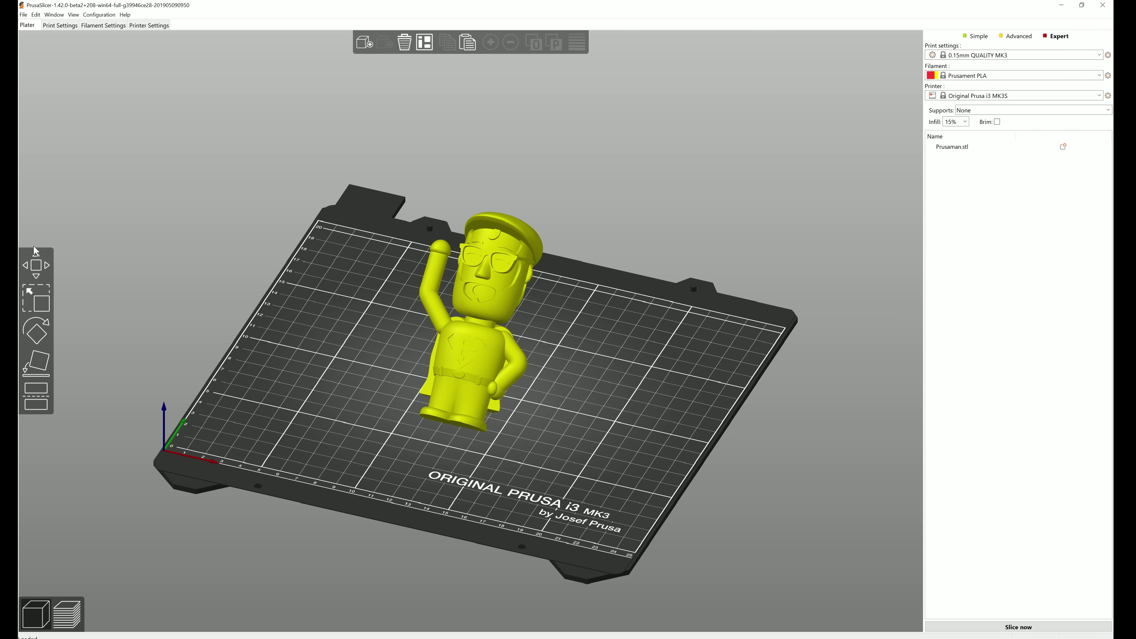
# Step: Compare the model's context menu in Simple, Advanced and Expert modes, ending in Expert mode
pyautogui.moveTo(171, 358)
pyautogui.mouseDown()
pyautogui.moveTo(200, 358)
pyautogui.moveTo(184, 358)
pyautogui.mouseUp()
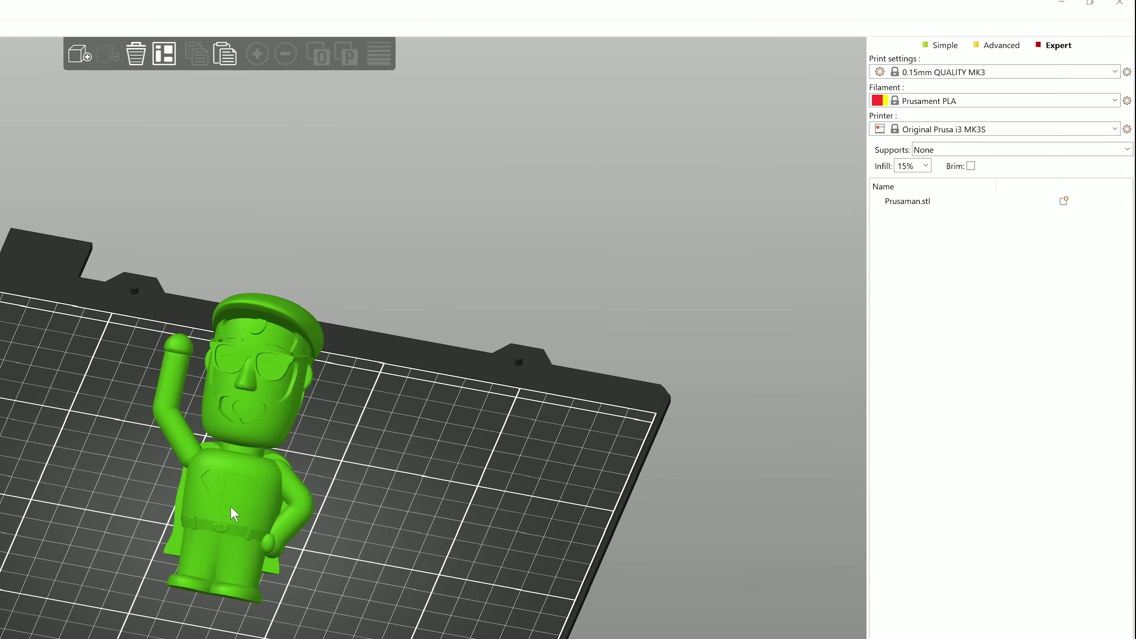
pyautogui.click(935, 45)
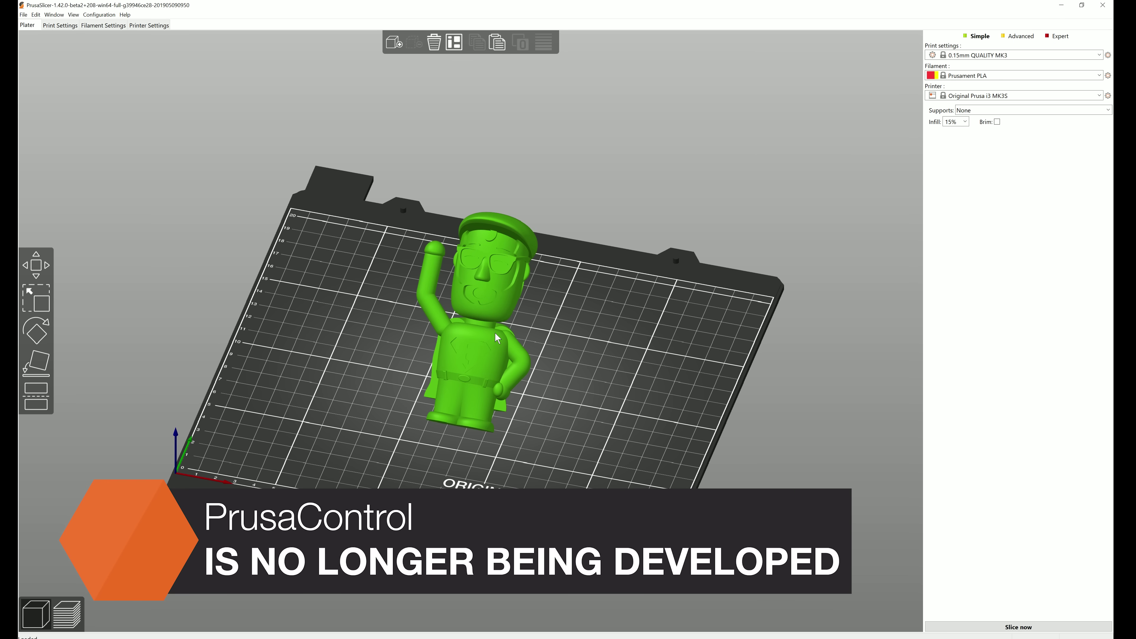
pyautogui.rightClick(496, 332)
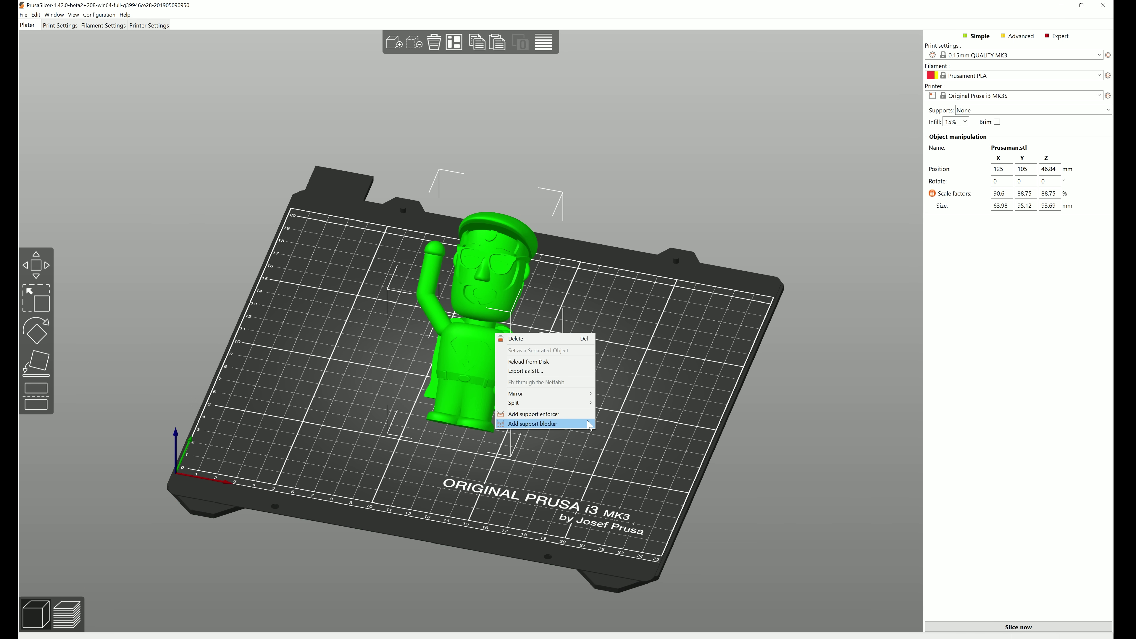
pyautogui.click(637, 357)
pyautogui.click(656, 315)
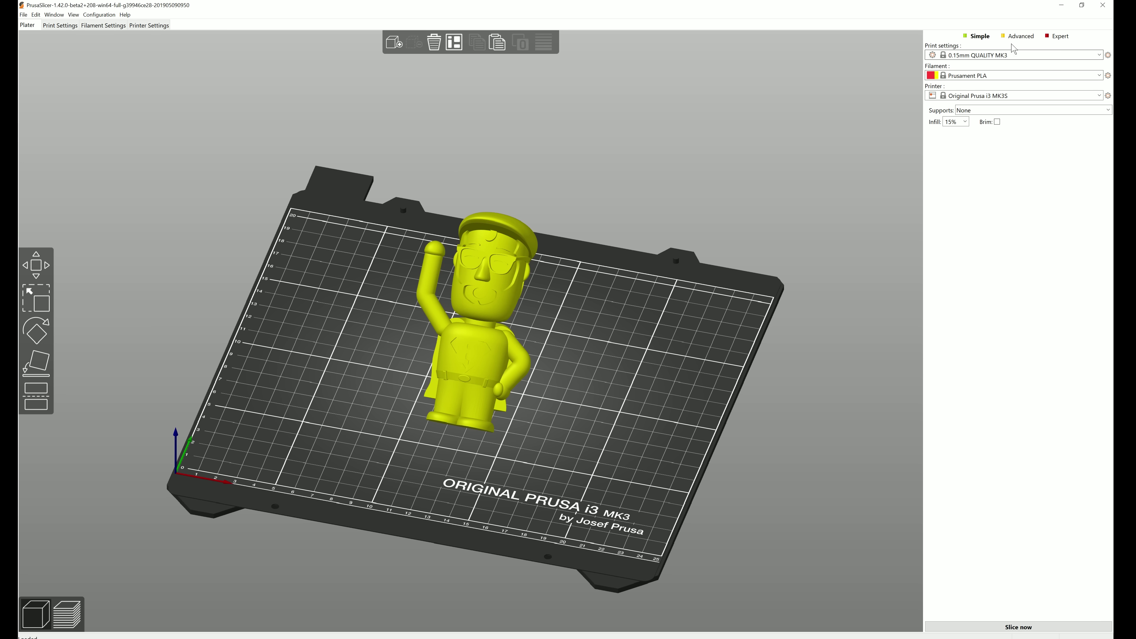
pyautogui.click(1017, 36)
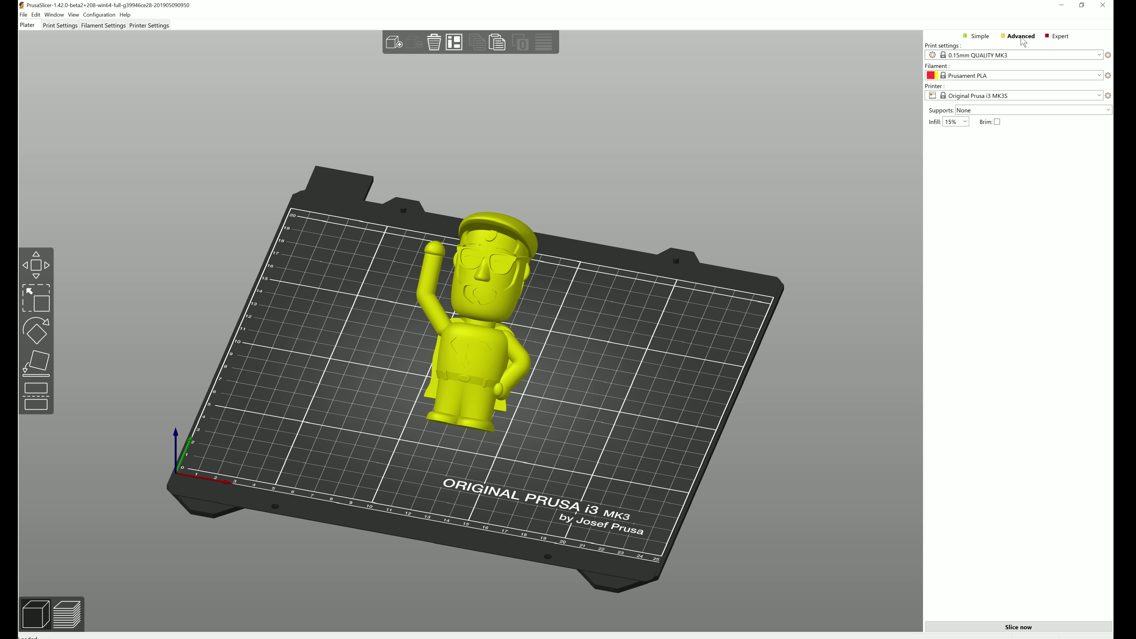
pyautogui.rightClick(501, 304)
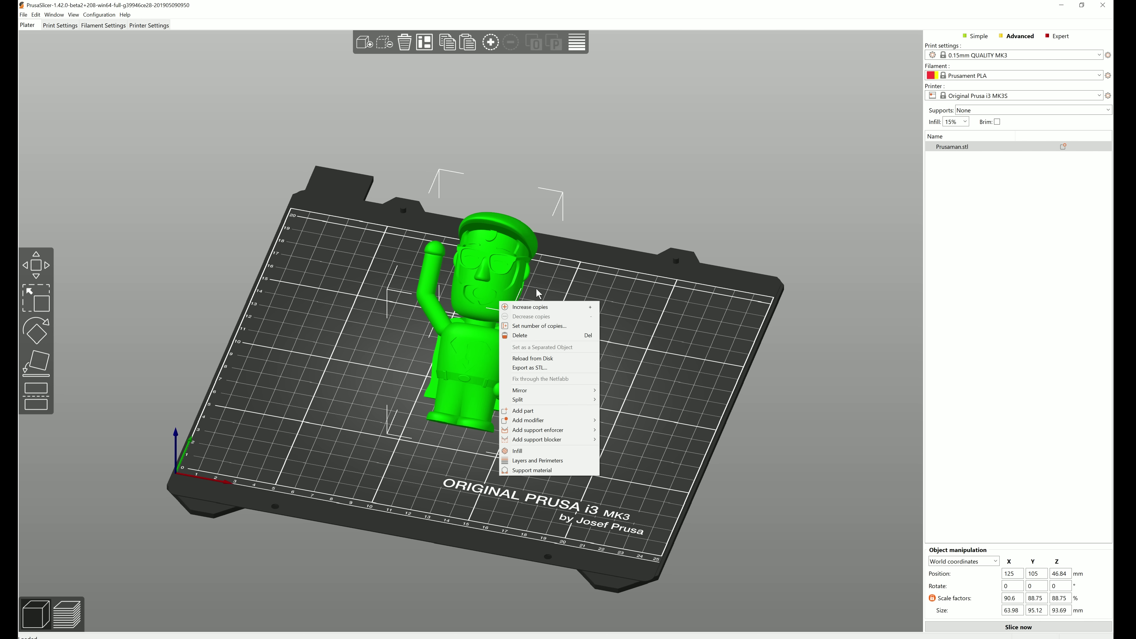
pyautogui.click(1056, 36)
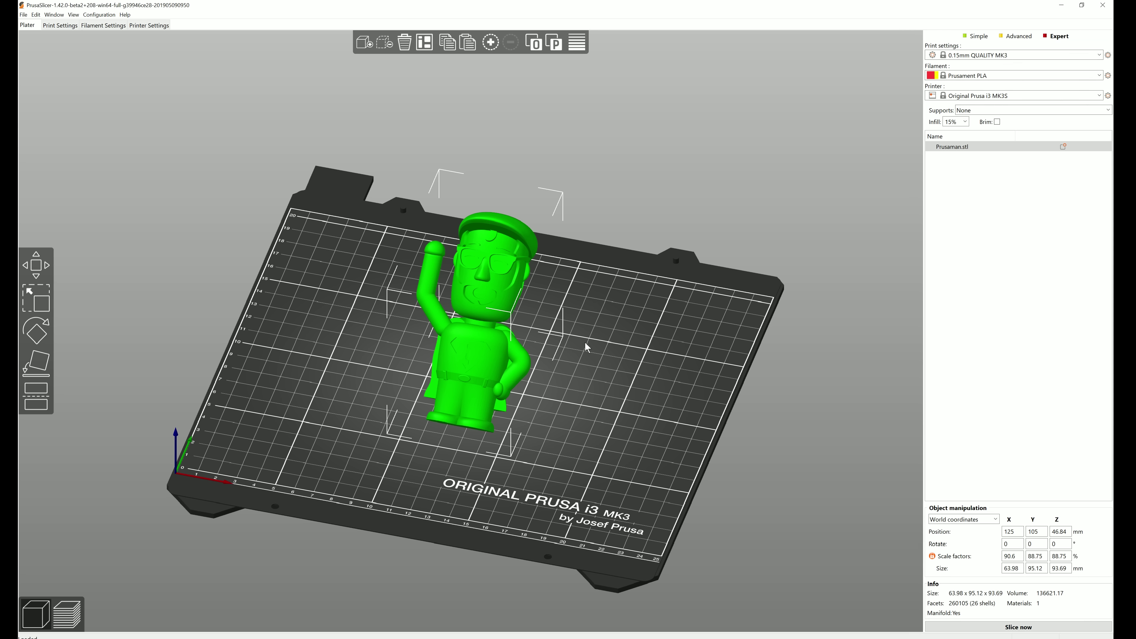
pyautogui.click(72, 27)
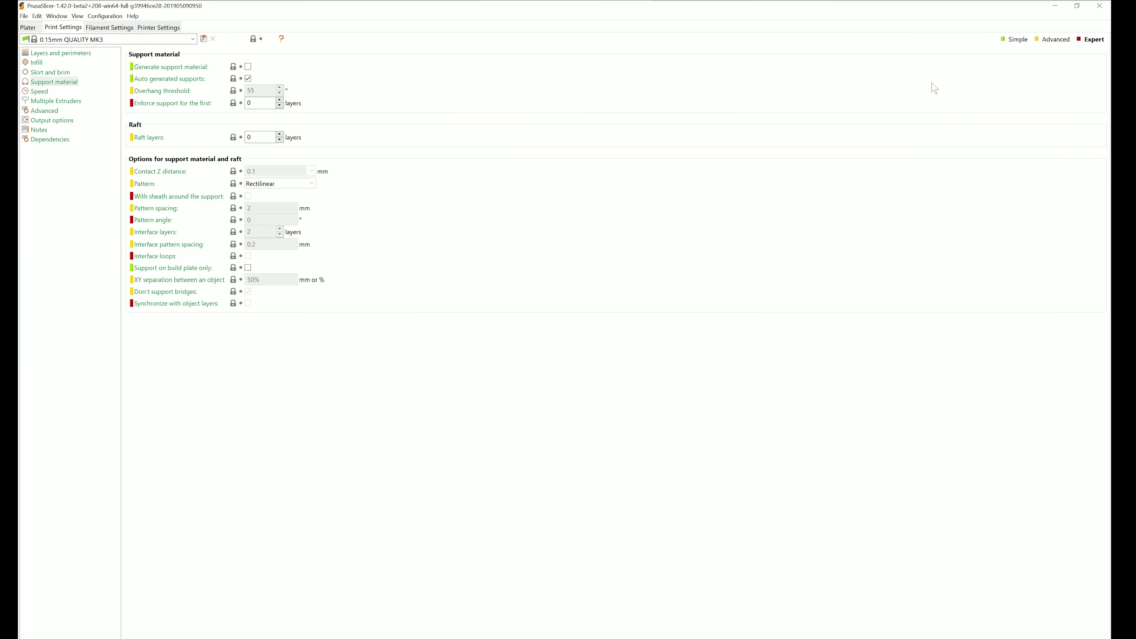
pyautogui.click(1013, 37)
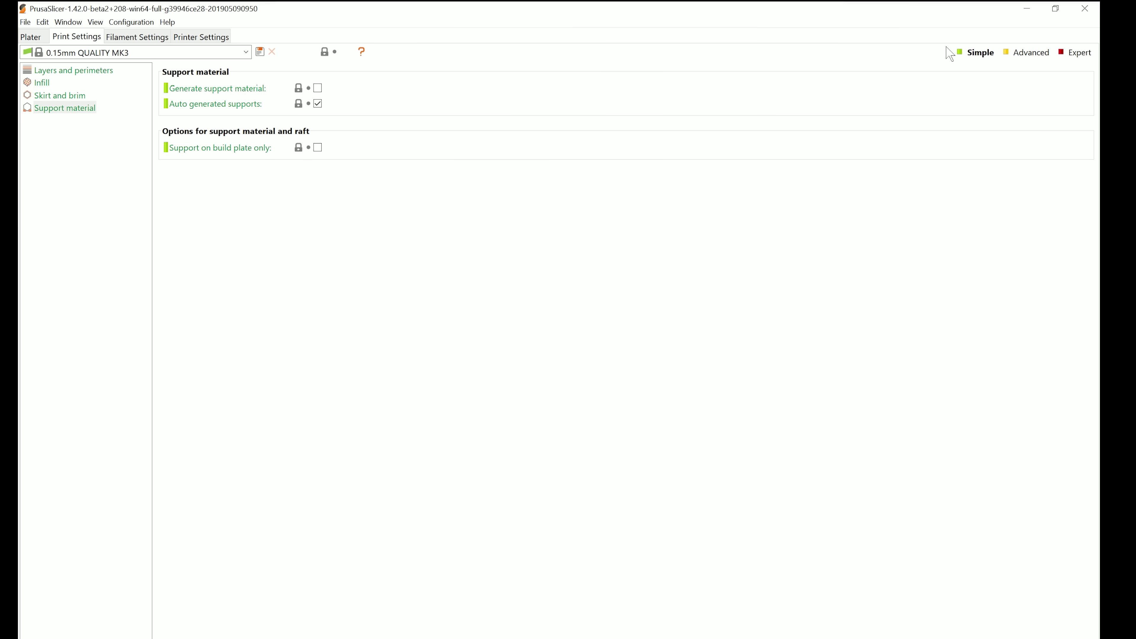
pyautogui.click(1038, 58)
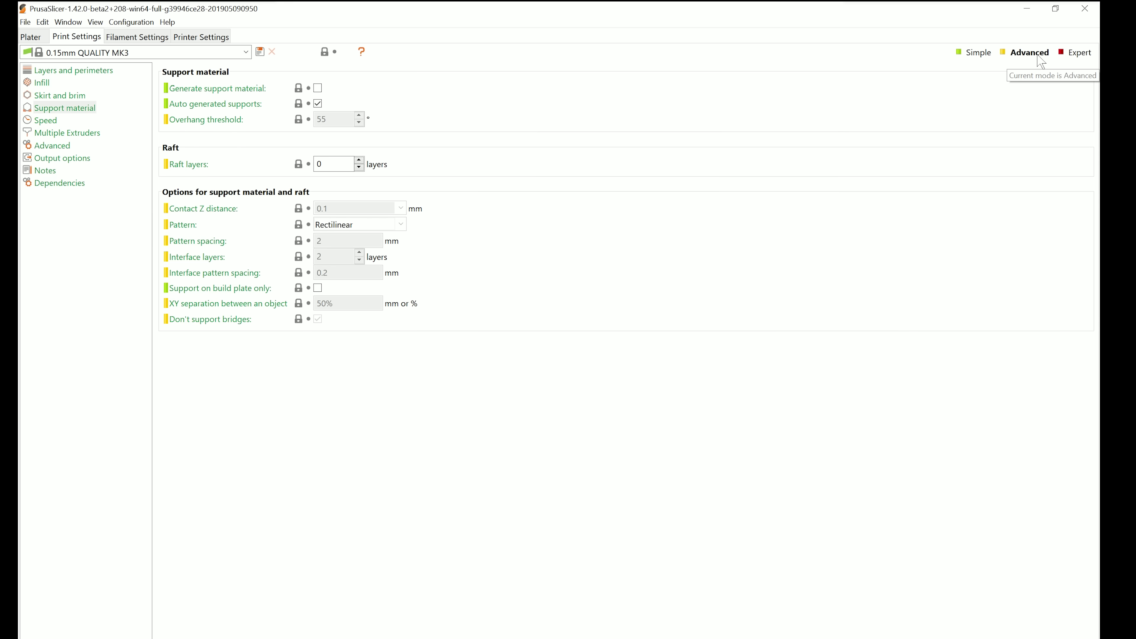
pyautogui.click(1076, 55)
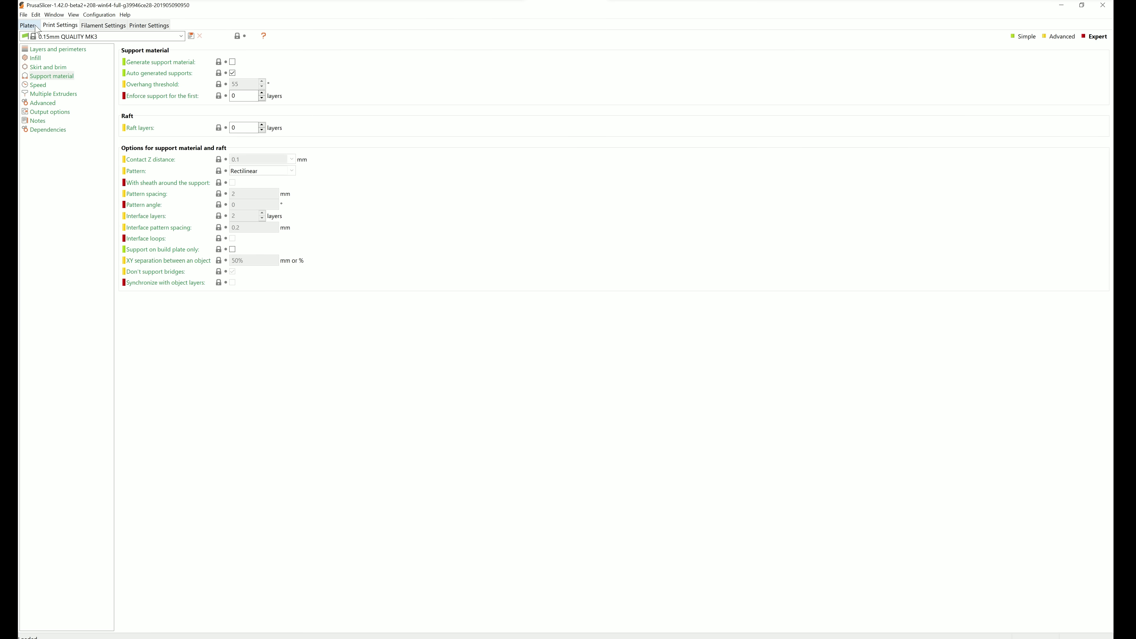
pyautogui.click(36, 27)
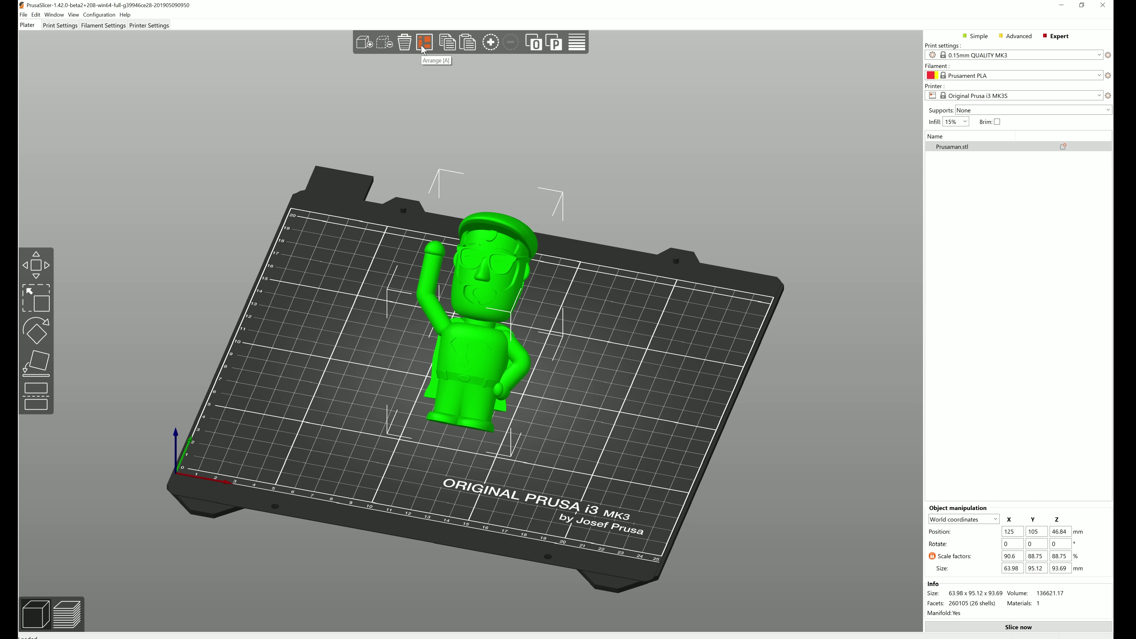
pyautogui.click(125, 15)
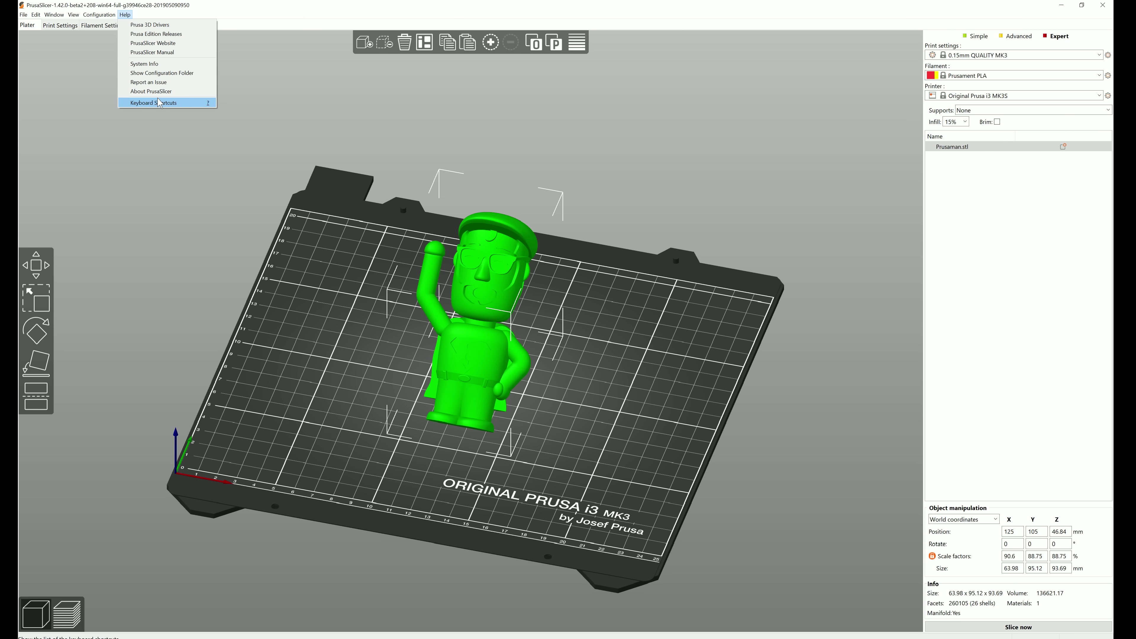
pyautogui.hotkey('shift', '/')
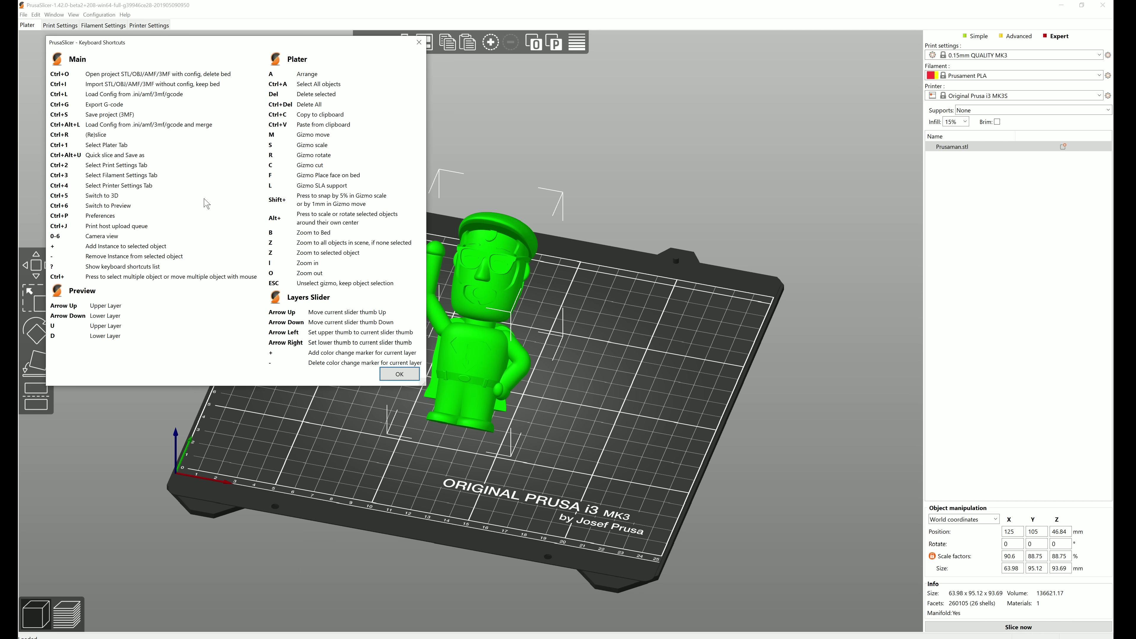
pyautogui.click(399, 375)
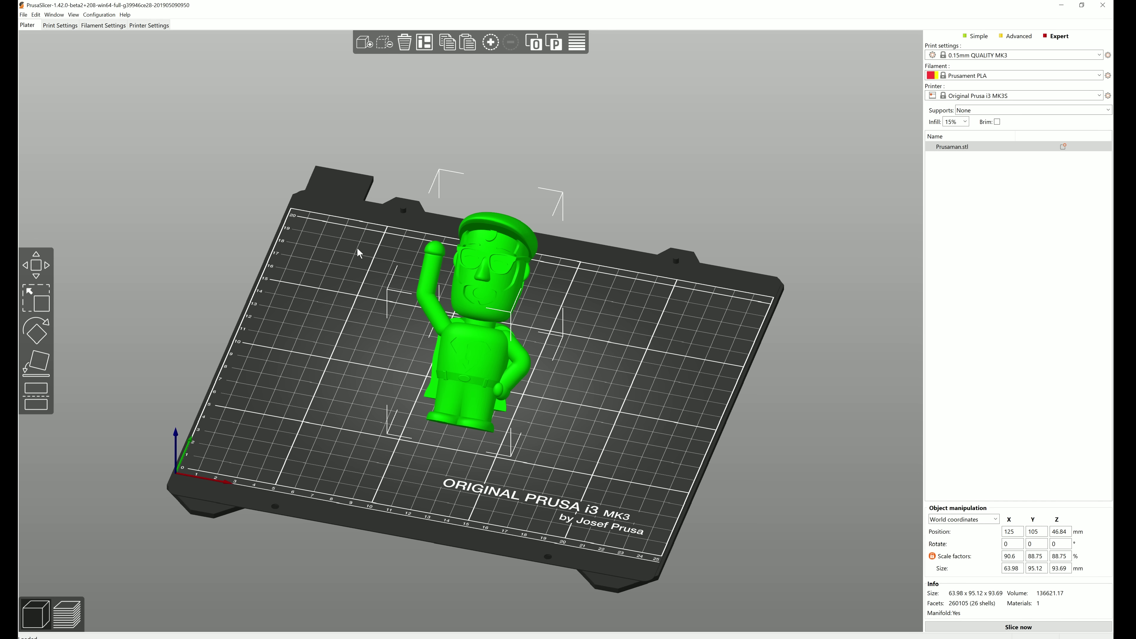
pyautogui.moveTo(351, 256); pyautogui.dragTo(579, 313)
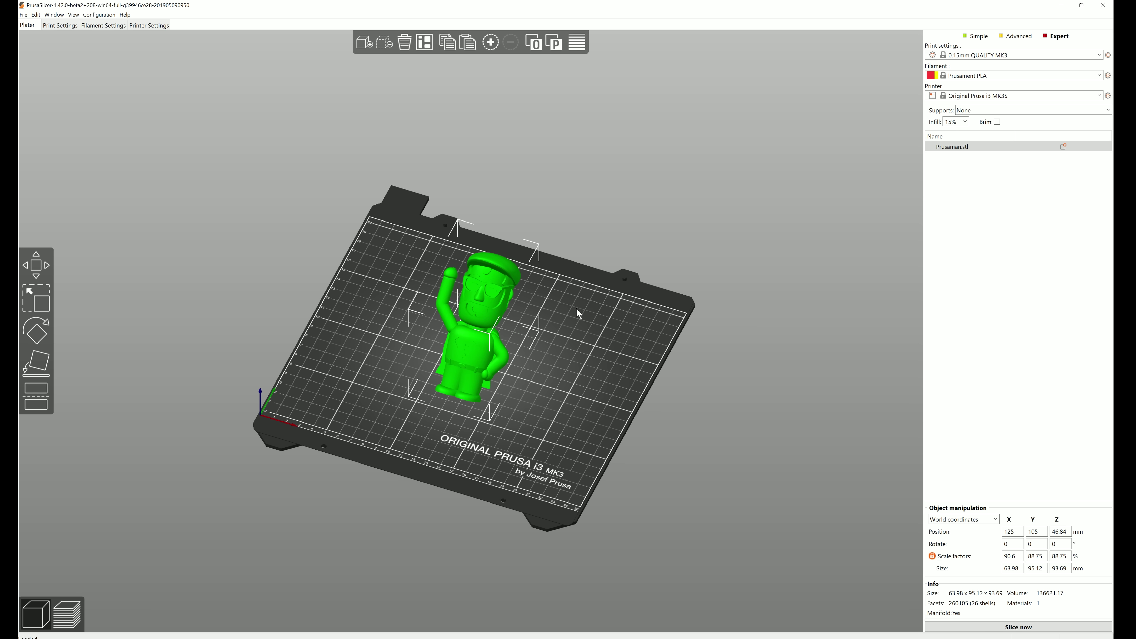
pyautogui.scroll(3, 580, 308)
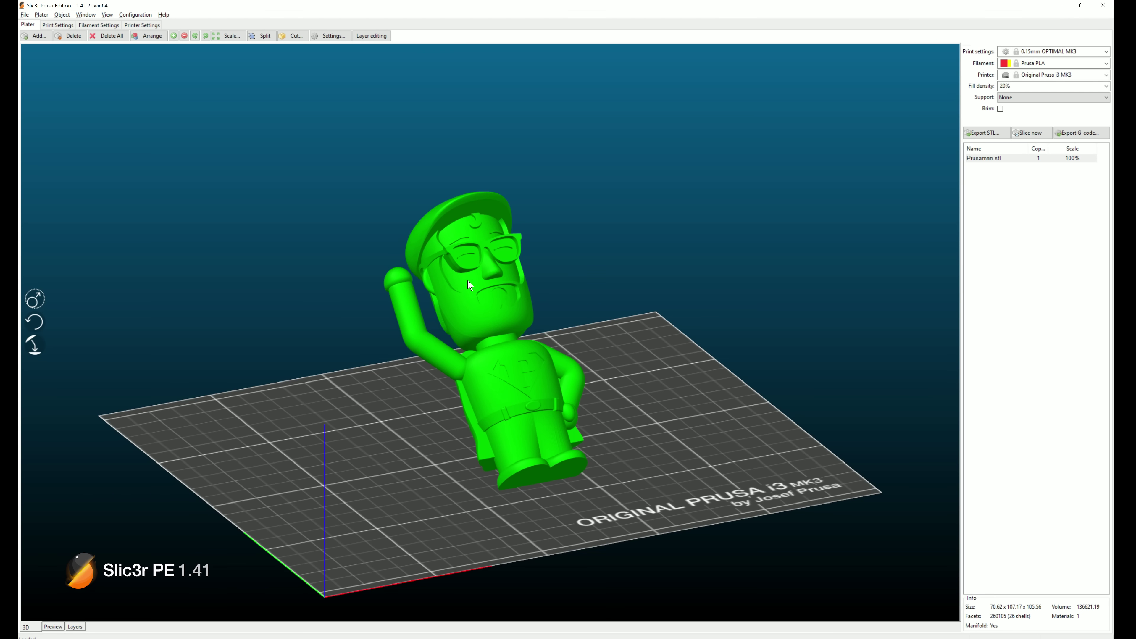
pyautogui.doubleClick(472, 280)
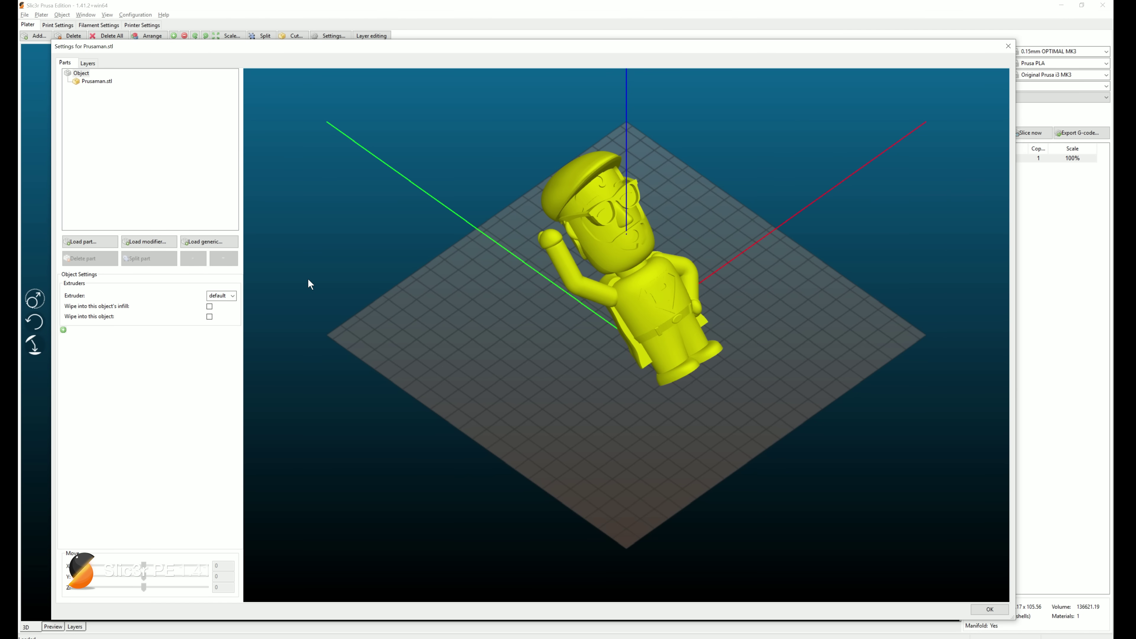
pyautogui.moveTo(305, 279); pyautogui.dragTo(265, 274)
pyautogui.click(217, 242)
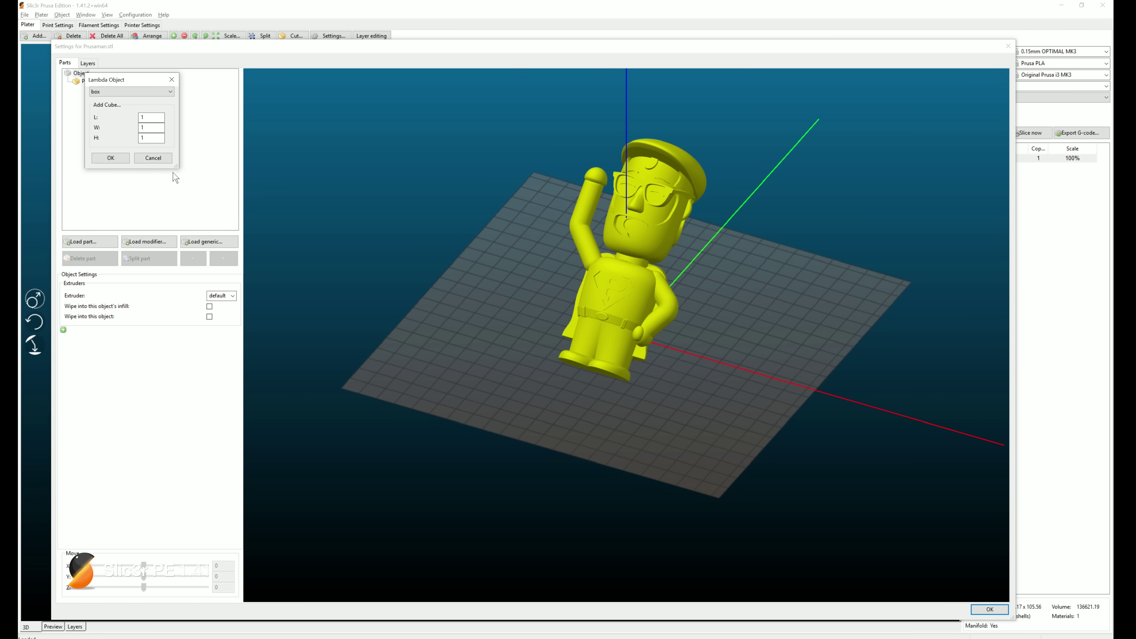
pyautogui.click(152, 158)
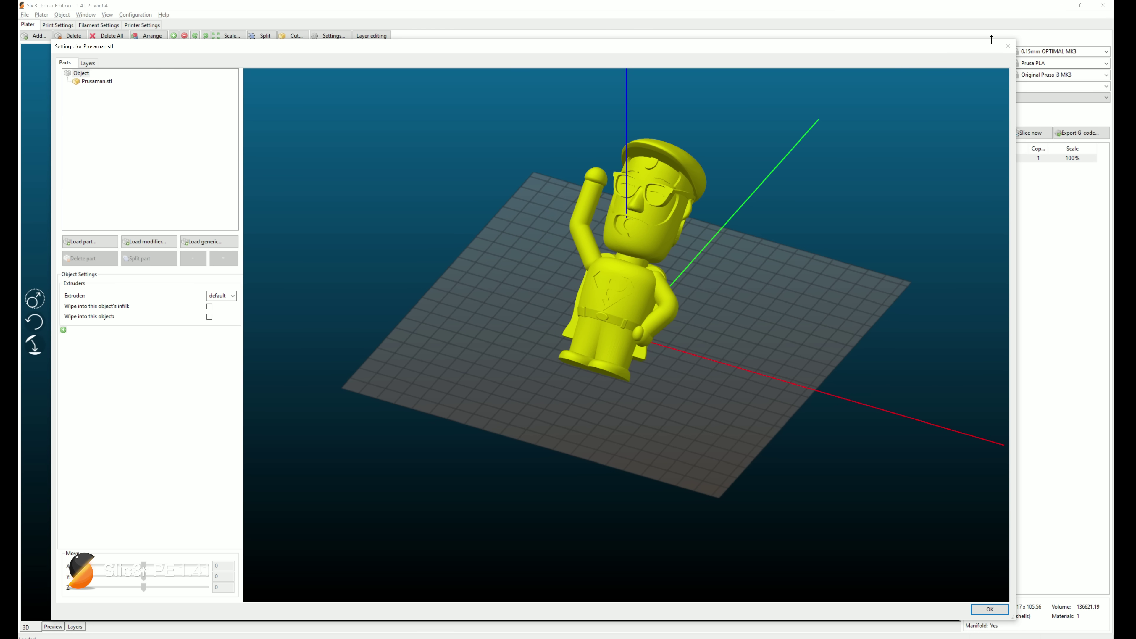
pyautogui.click(1009, 46)
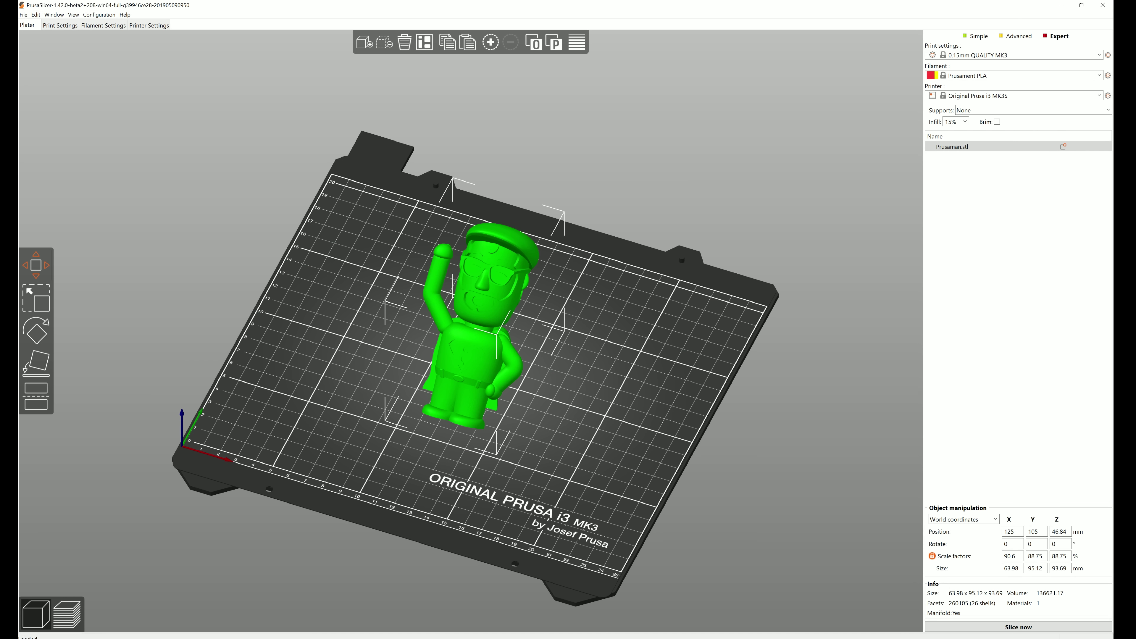
pyautogui.click(625, 331)
pyautogui.moveTo(625, 331)
pyautogui.mouseDown()
pyautogui.moveTo(633, 350)
pyautogui.moveTo(618, 350)
pyautogui.mouseUp()
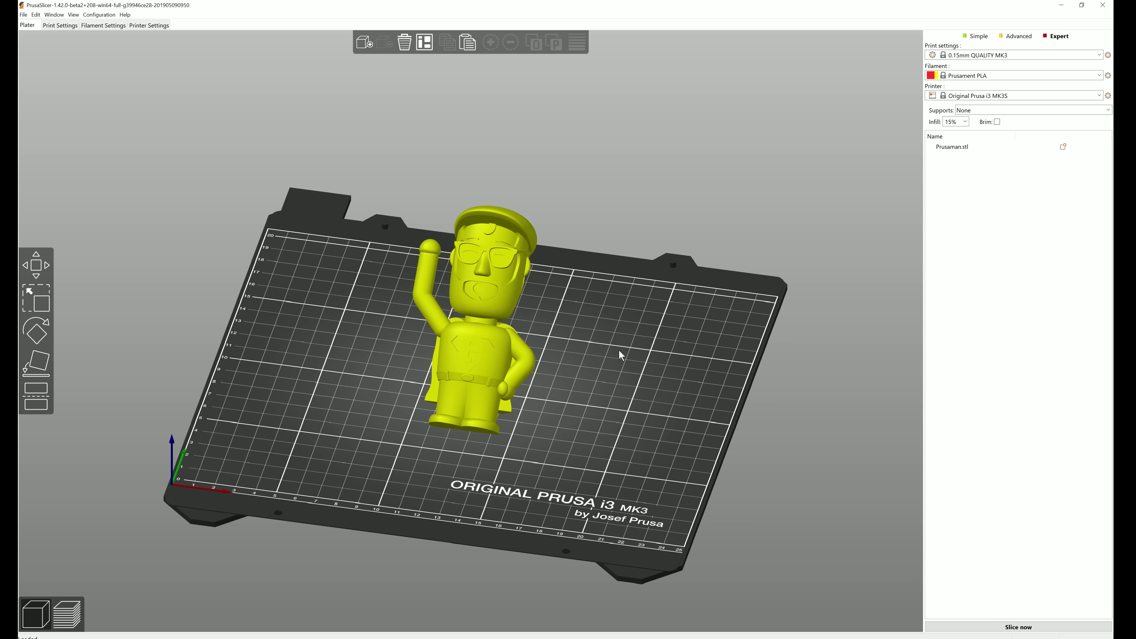
pyautogui.click(516, 353)
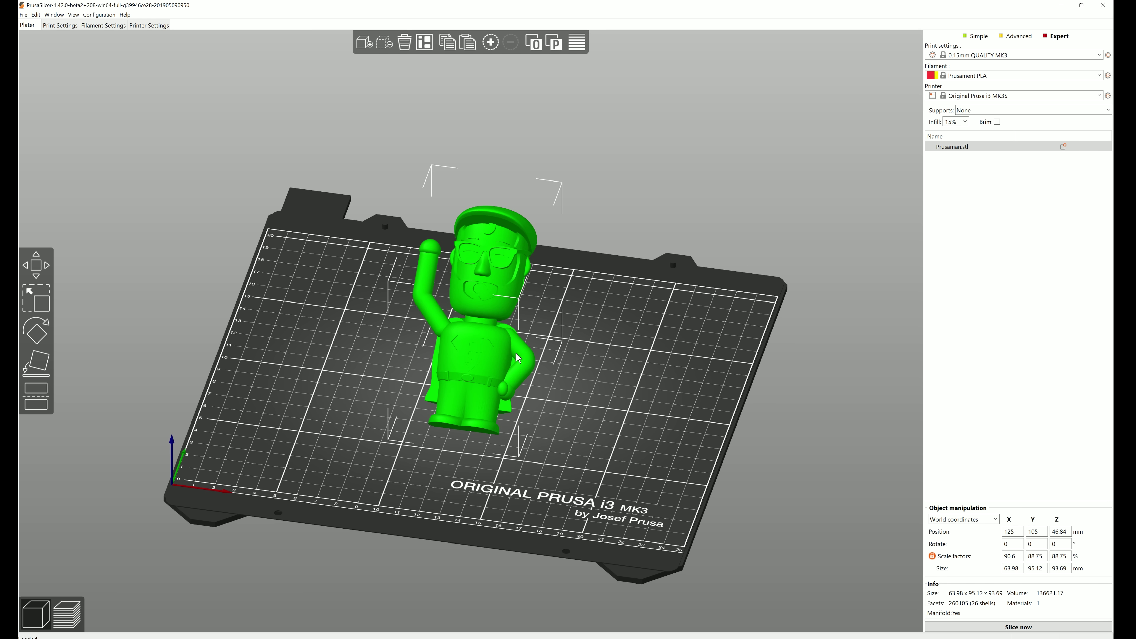
pyautogui.press('c')
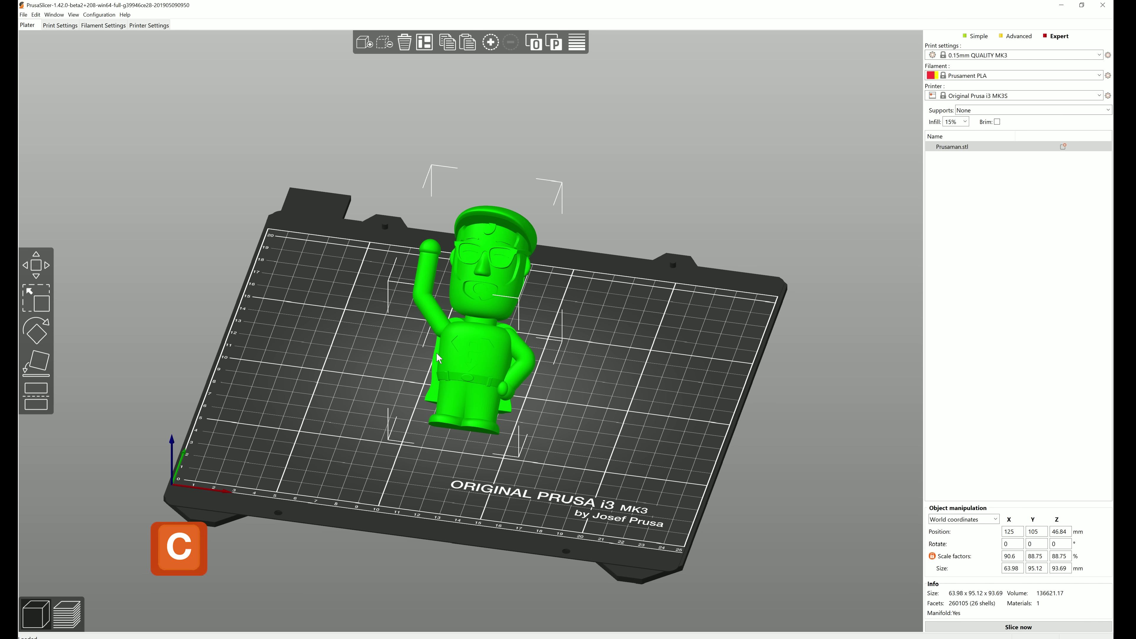
pyautogui.click(37, 398)
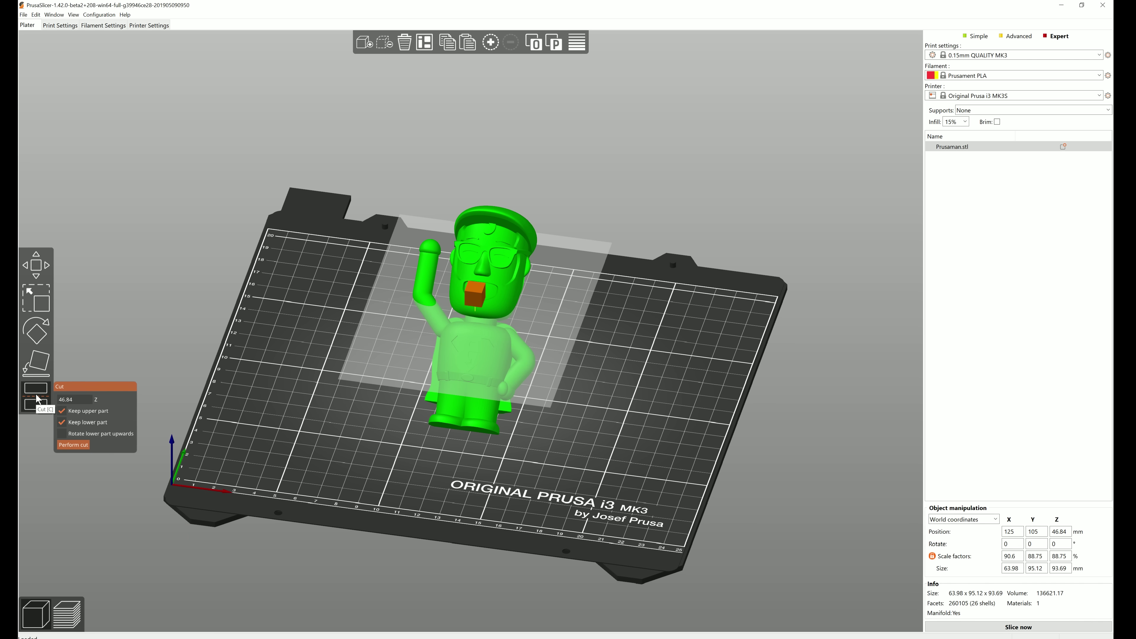
pyautogui.moveTo(470, 296); pyautogui.dragTo(475, 320)
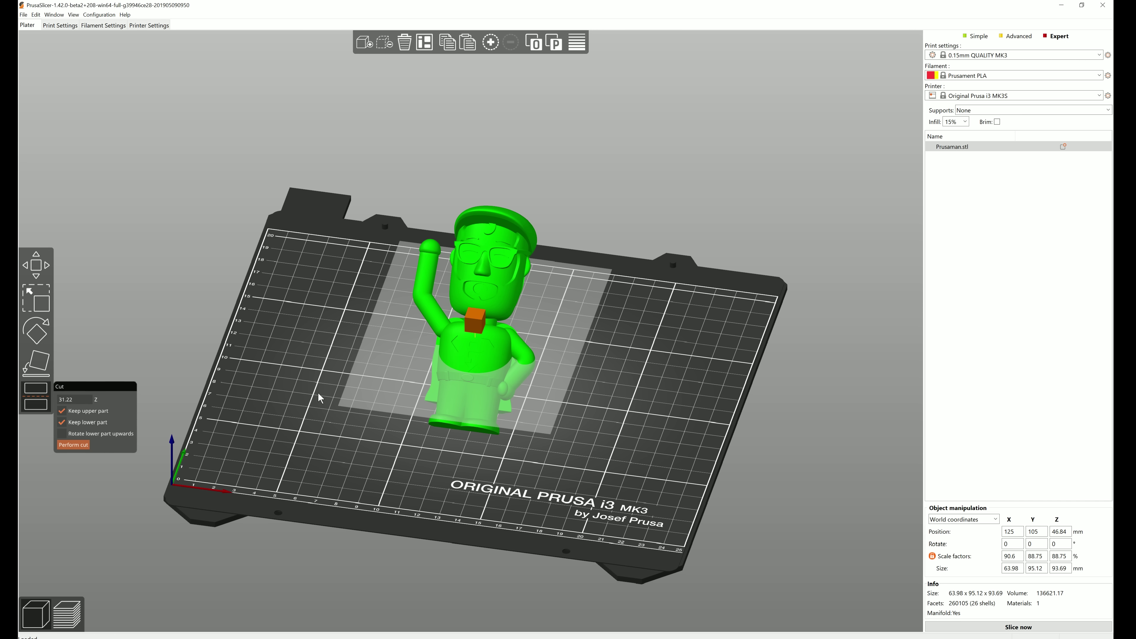
pyautogui.doubleClick(84, 401)
pyautogui.write('50')
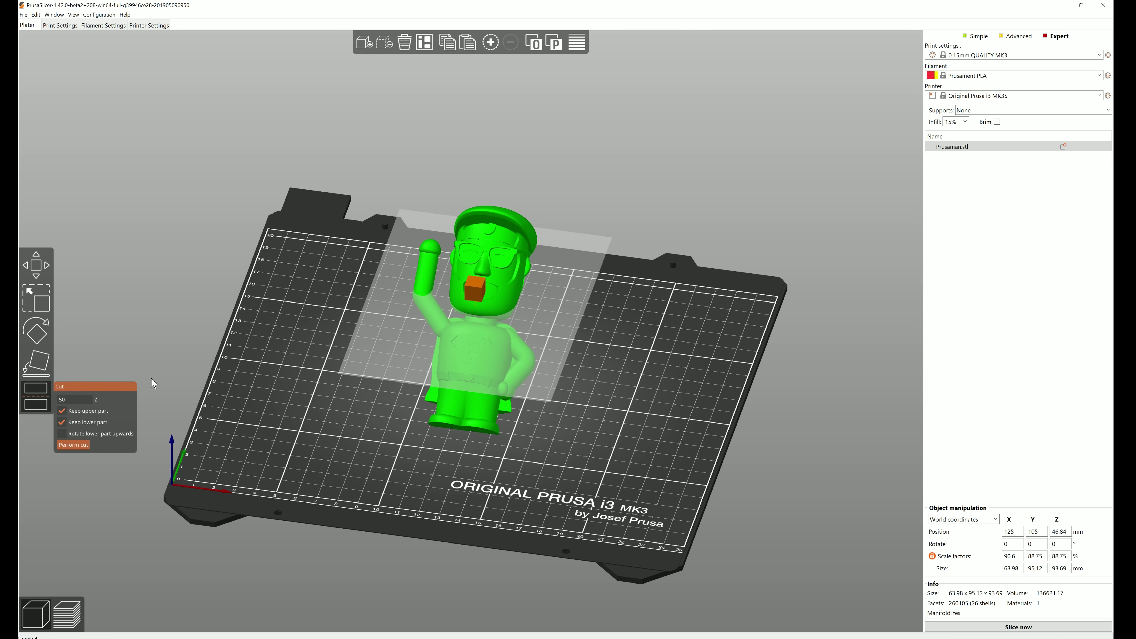
pyautogui.click(221, 382)
pyautogui.hotkey('ctrl', 'a')
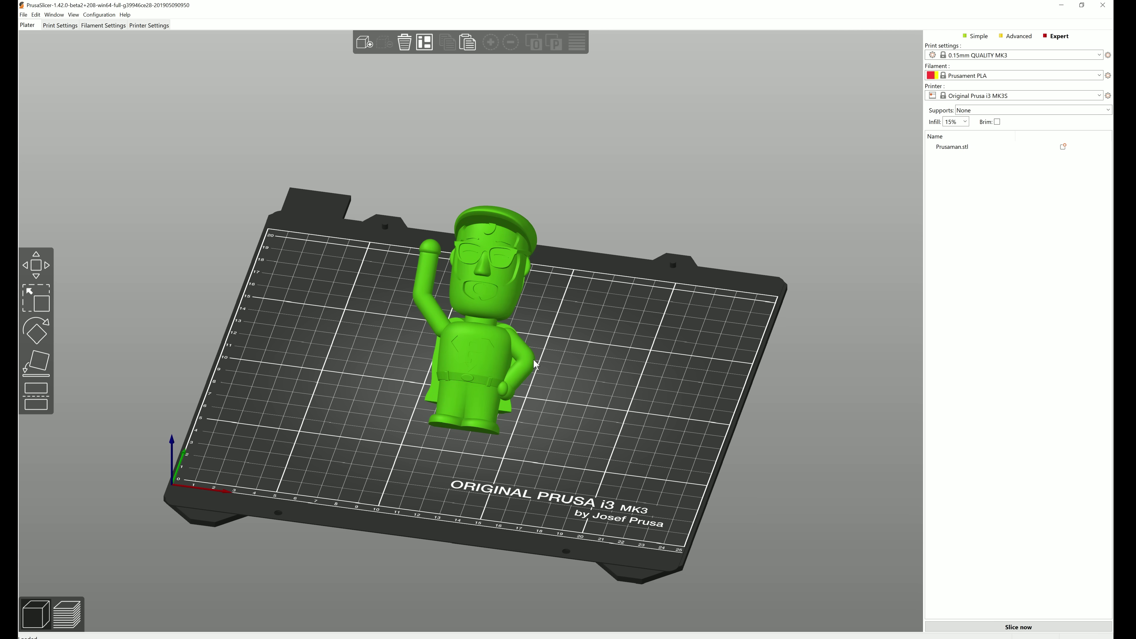
pyautogui.click(36, 265)
# Step: Try the Rotate gizmo, turning the Prusaman model to about 310° around Z
pyautogui.click(36, 330)
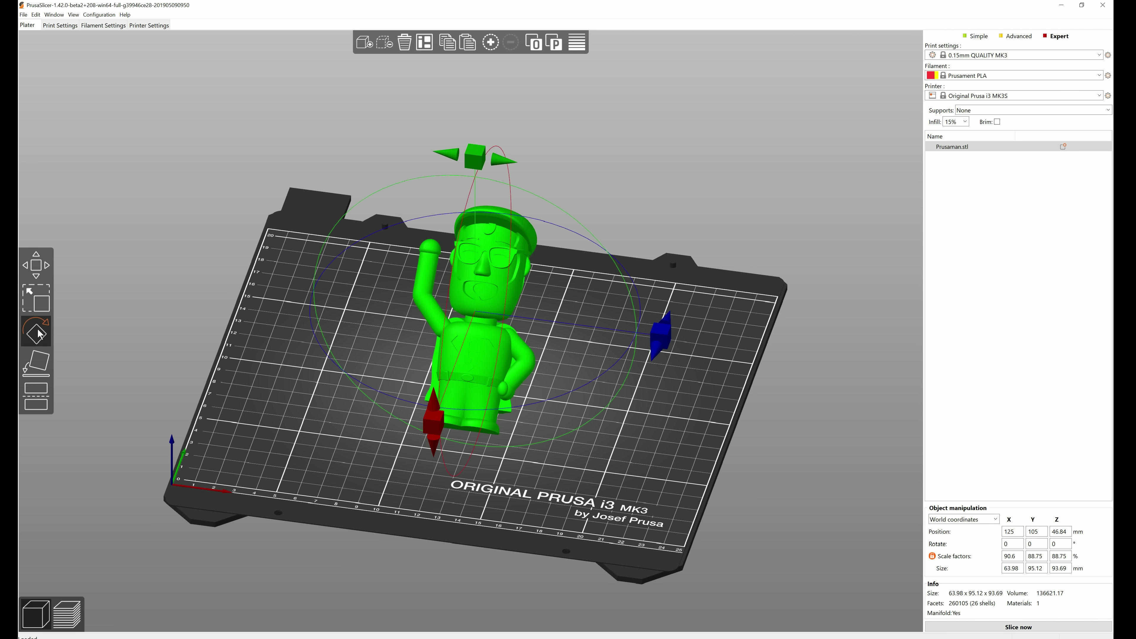
pyautogui.click(40, 304)
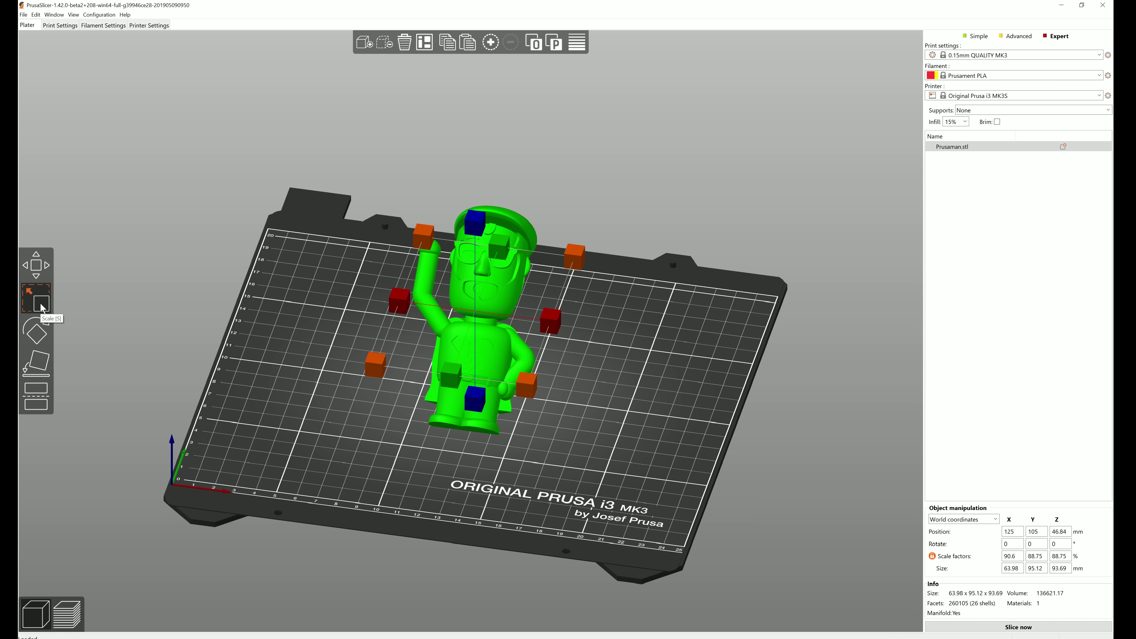
pyautogui.click(38, 331)
pyautogui.moveTo(703, 431); pyautogui.dragTo(573, 297)
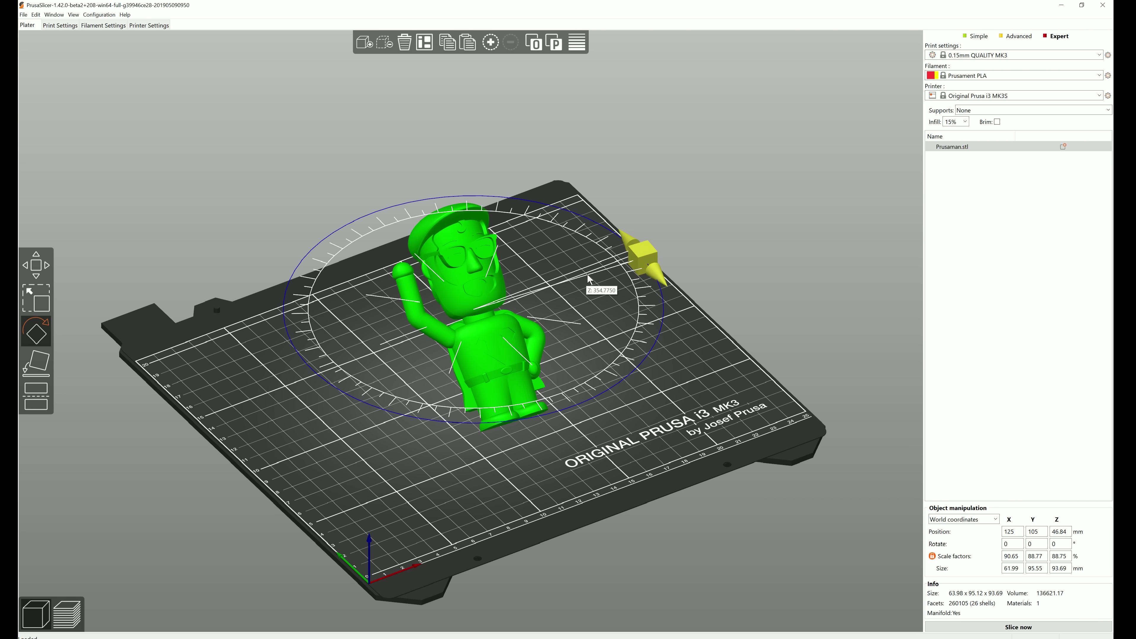
pyautogui.moveTo(589, 278); pyautogui.dragTo(555, 287)
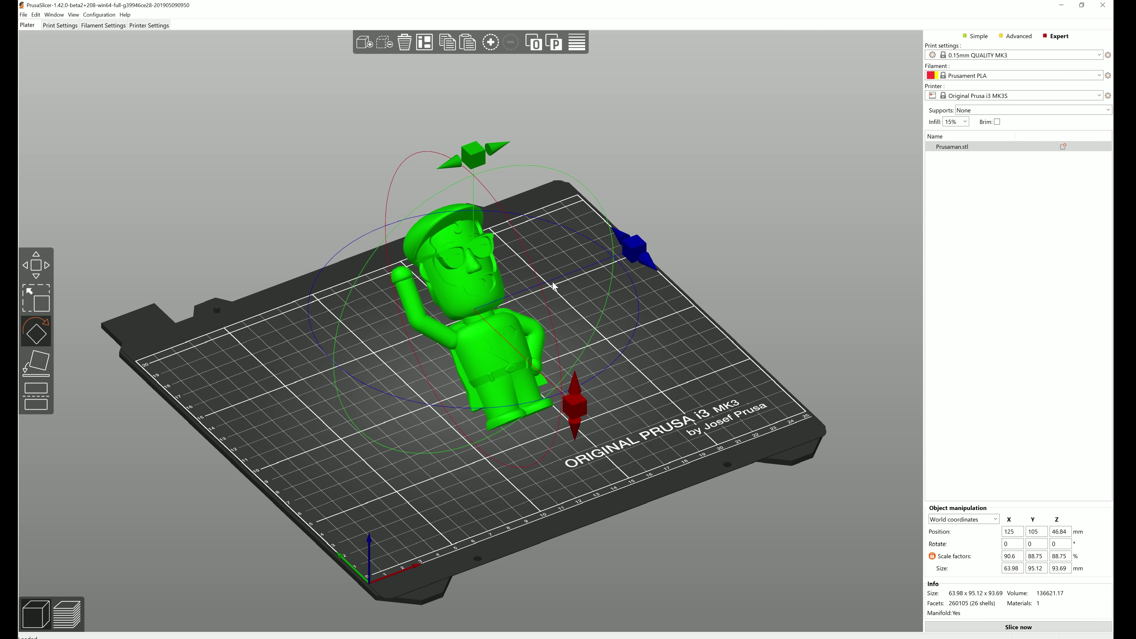
# Step: Scale the model with the Scale gizmo to about 127% uniformly and 146% along X
pyautogui.press('s')
pyautogui.moveTo(586, 323); pyautogui.dragTo(625, 358)
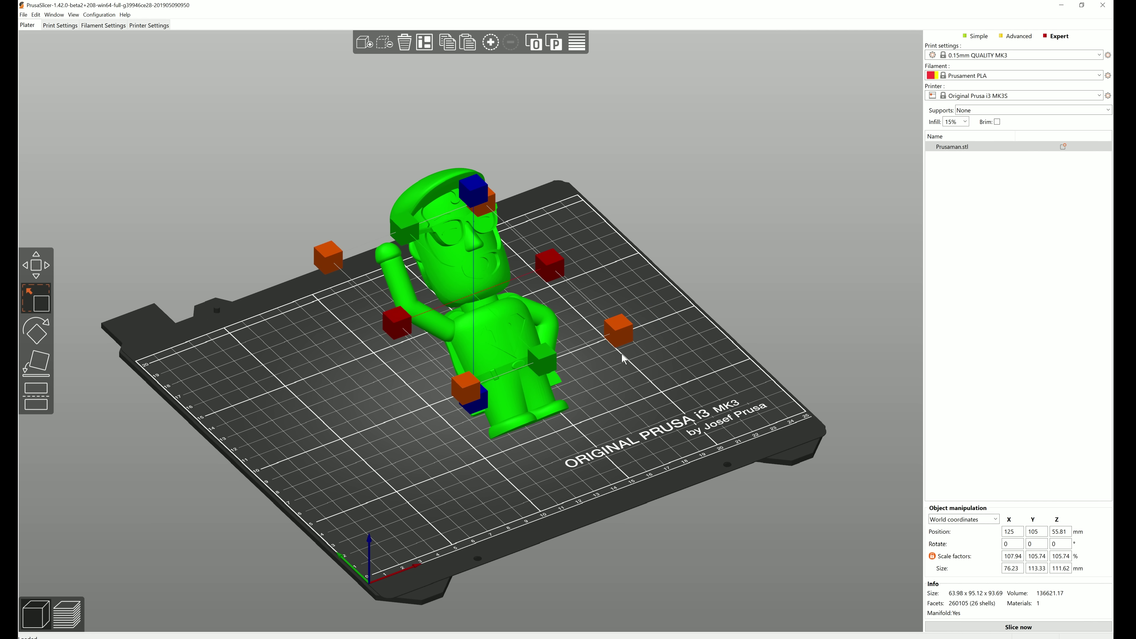
pyautogui.moveTo(559, 274)
pyautogui.mouseDown()
pyautogui.moveTo(589, 270)
pyautogui.moveTo(568, 286)
pyautogui.mouseUp()
pyautogui.moveTo(686, 332); pyautogui.dragTo(637, 325)
pyautogui.click(666, 329)
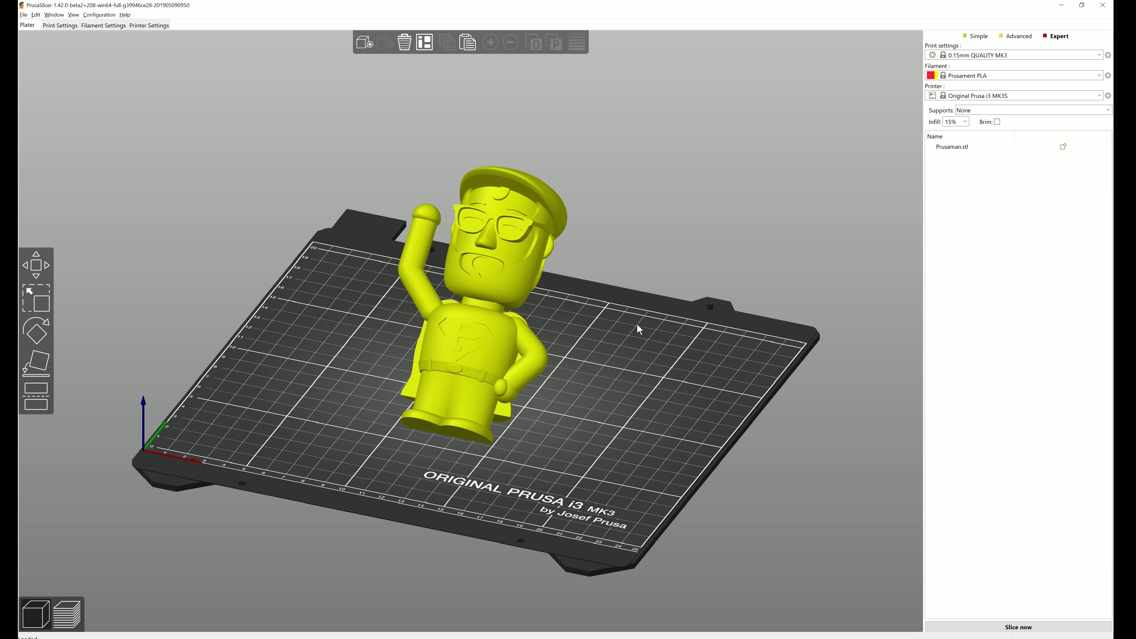
pyautogui.click(528, 339)
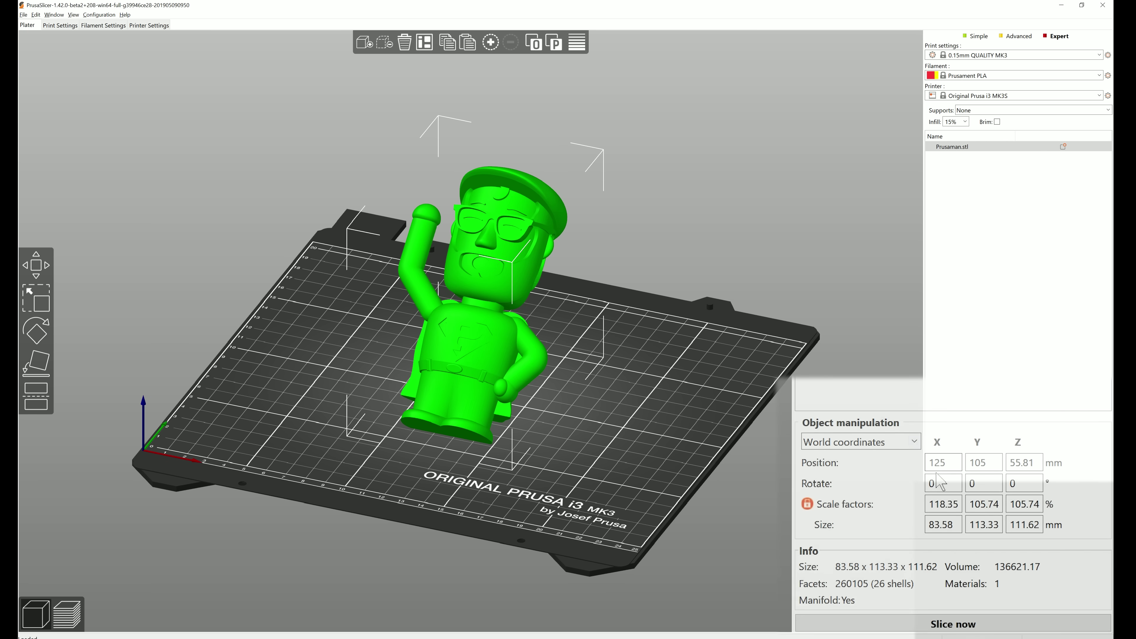
# Step: Set the model's Z rotation to 45° in the manipulation panel
pyautogui.click(980, 483)
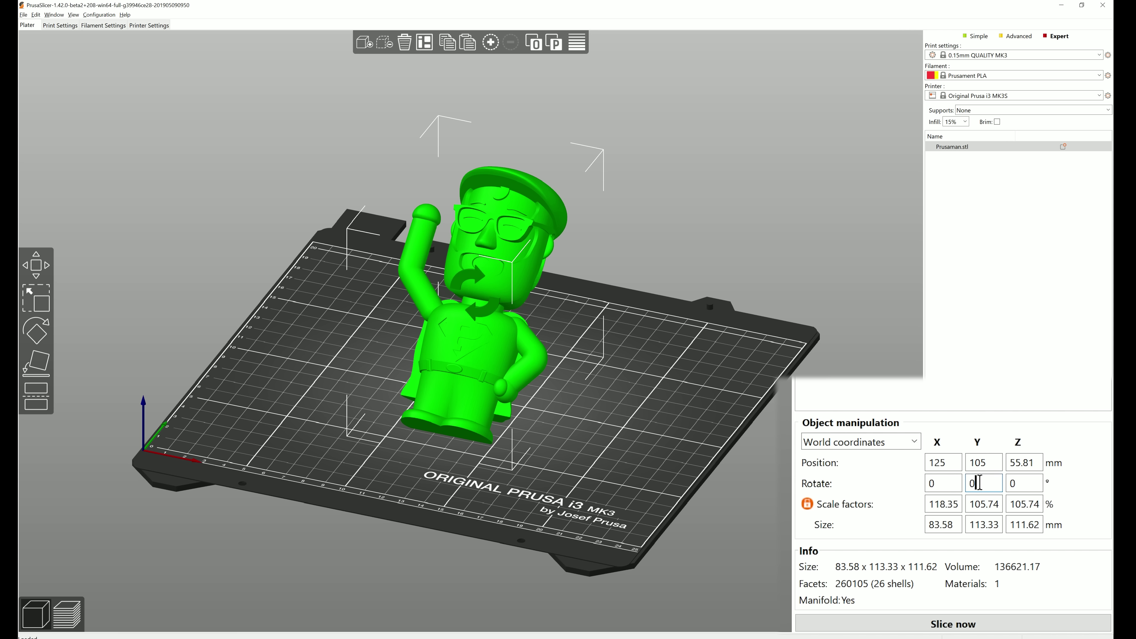
pyautogui.click(944, 484)
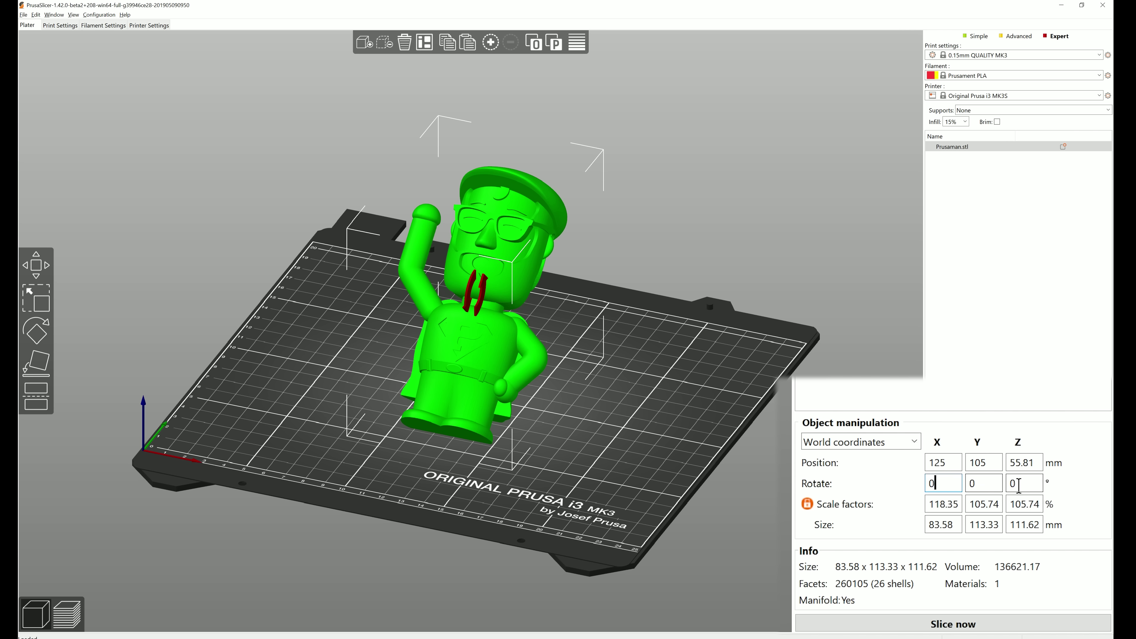
pyautogui.click(1029, 483)
pyautogui.press('BackSpace')
pyautogui.write('45')
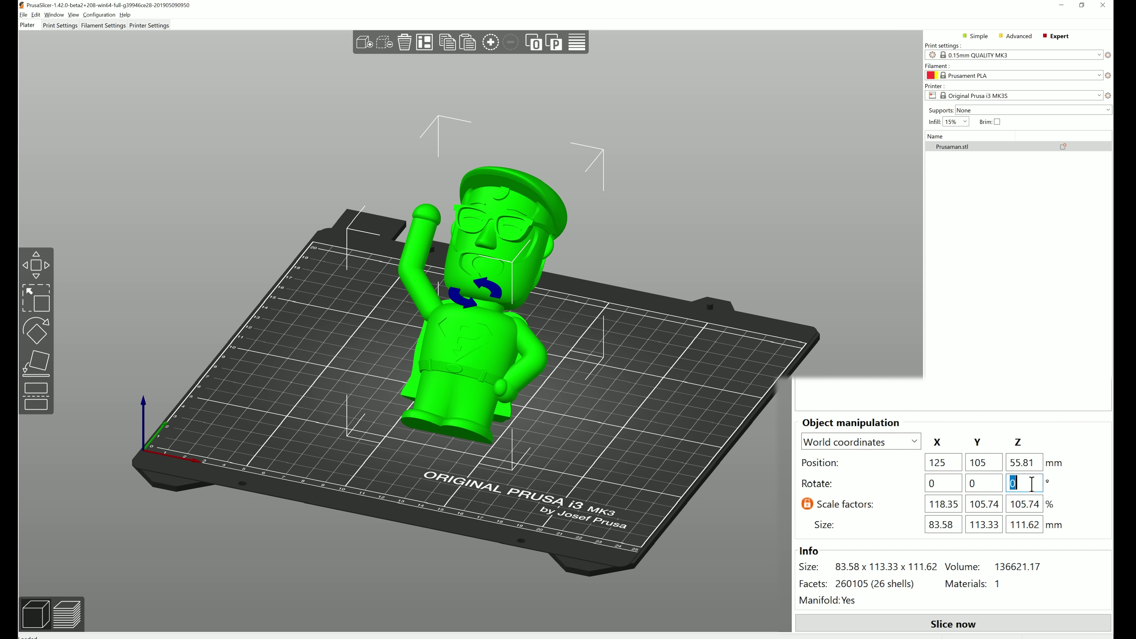
pyautogui.click(990, 481)
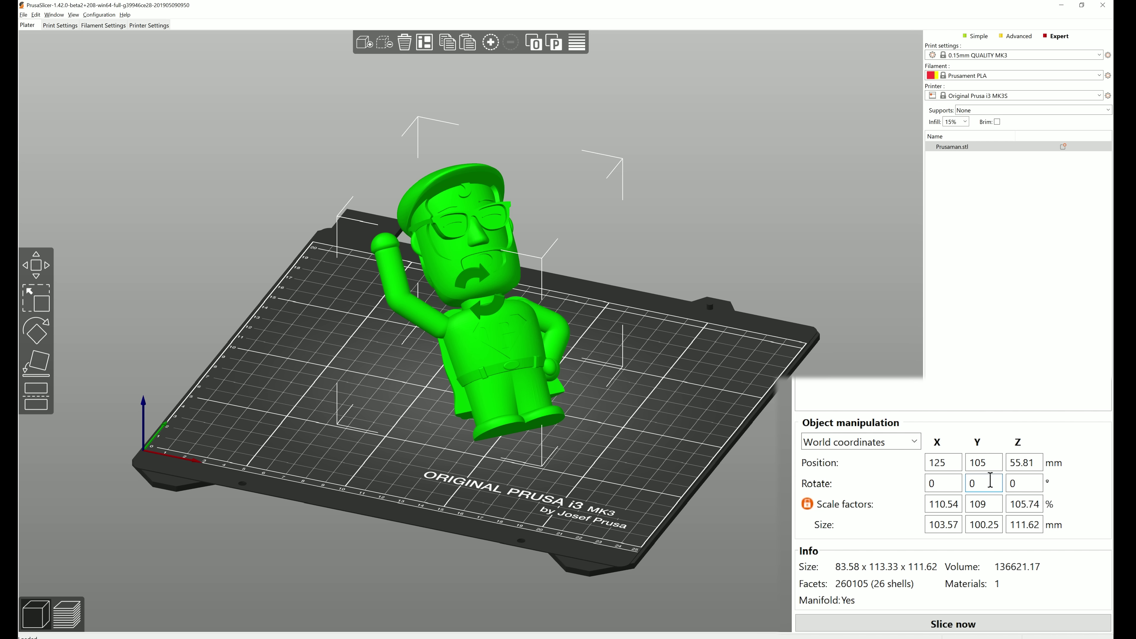
# Step: Show values in local coordinates and reset the X scale to 100%
pyautogui.click(908, 448)
pyautogui.click(899, 472)
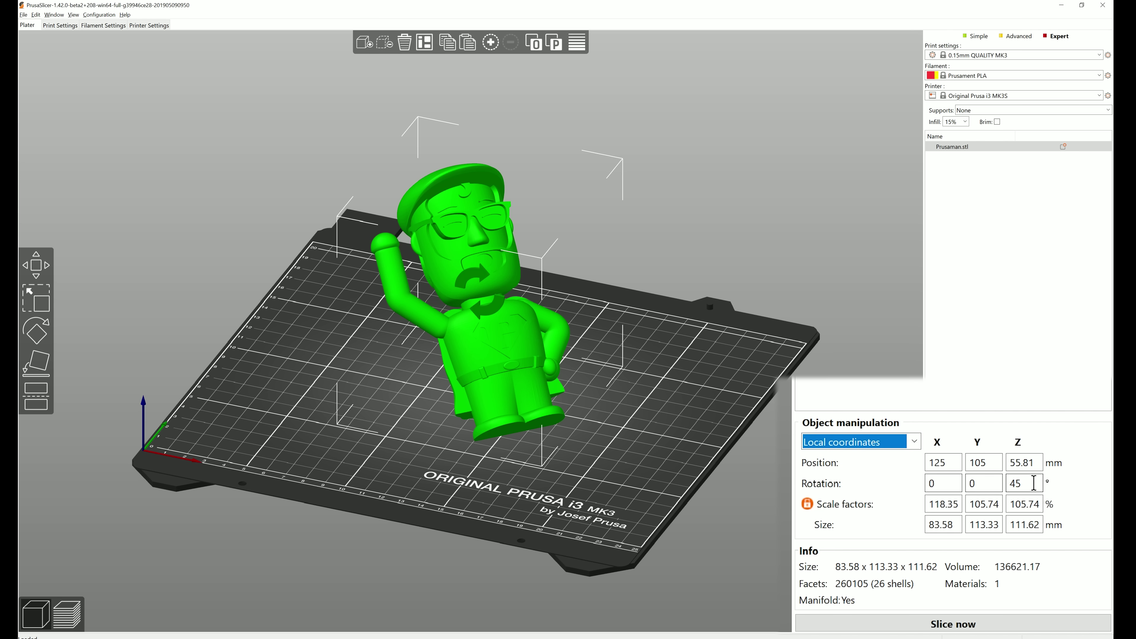
pyautogui.click(941, 503)
pyautogui.write('10')
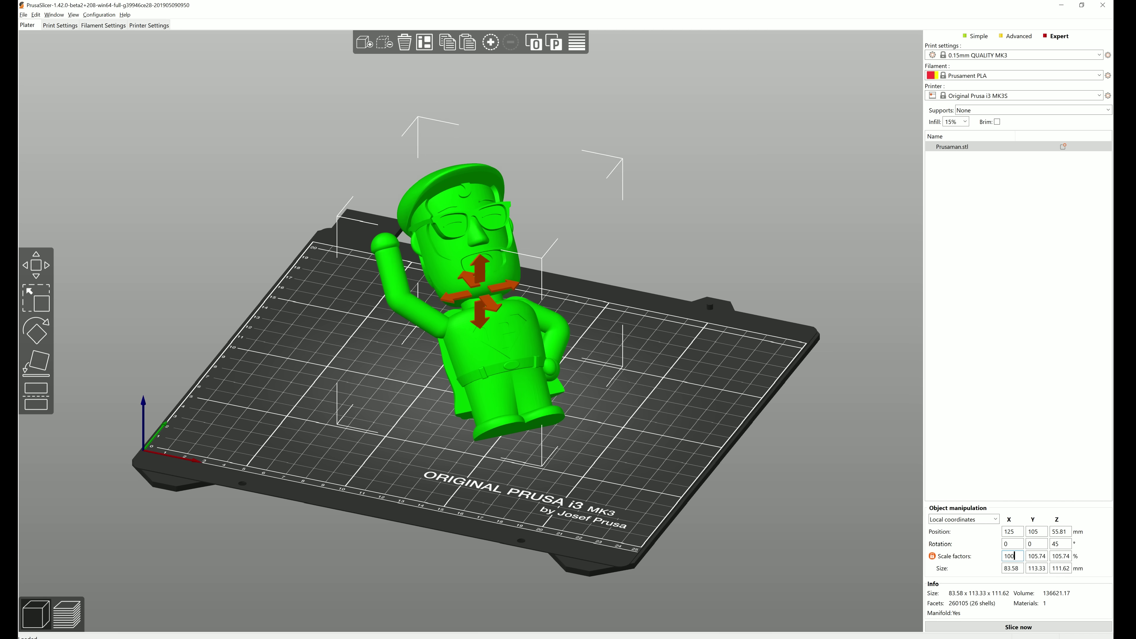
pyautogui.write('0')
pyautogui.press('Return')
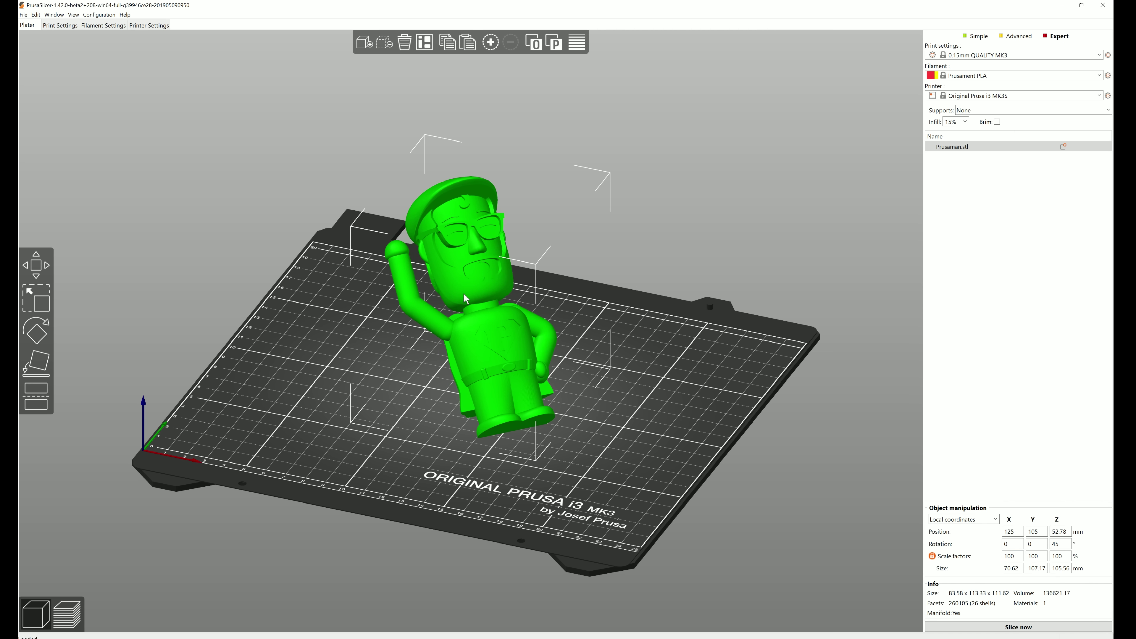
# Step: Add two more instances of the model and arrange all three on the bed
pyautogui.click(498, 50)
pyautogui.click(497, 49)
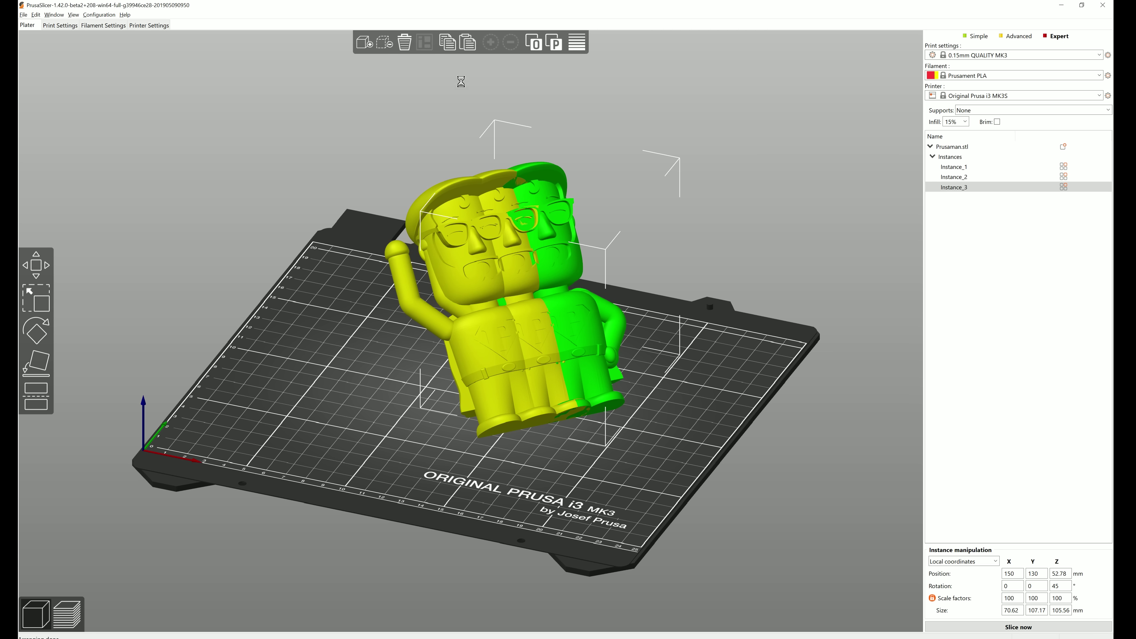
pyautogui.click(425, 42)
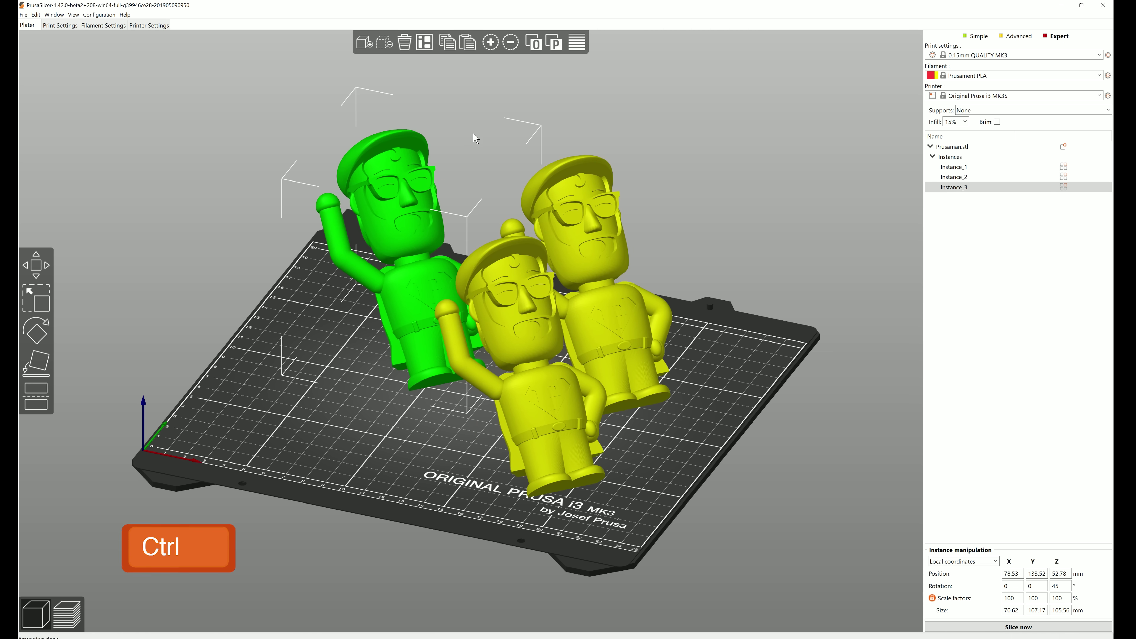
# Step: Select all three copies and rotate them together around Z
pyautogui.keyDown('ctrl'); pyautogui.click(507, 311); pyautogui.keyUp('ctrl')
pyautogui.keyDown('ctrl'); pyautogui.click(566, 244); pyautogui.keyUp('ctrl')
pyautogui.press('r')
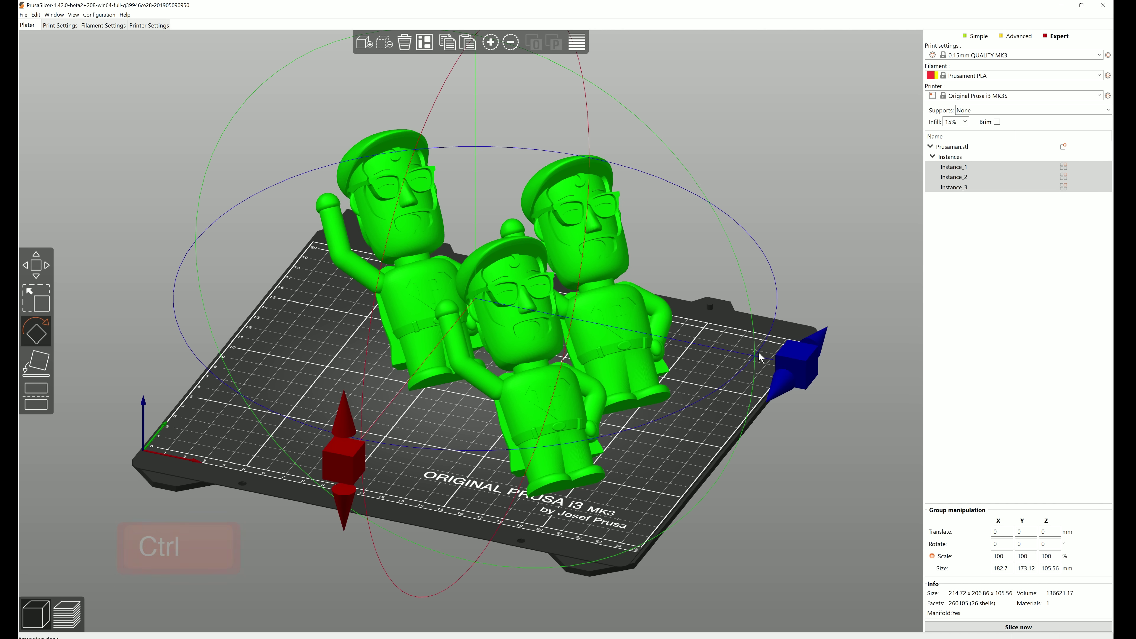
pyautogui.moveTo(799, 345); pyautogui.dragTo(768, 394)
pyautogui.press('s')
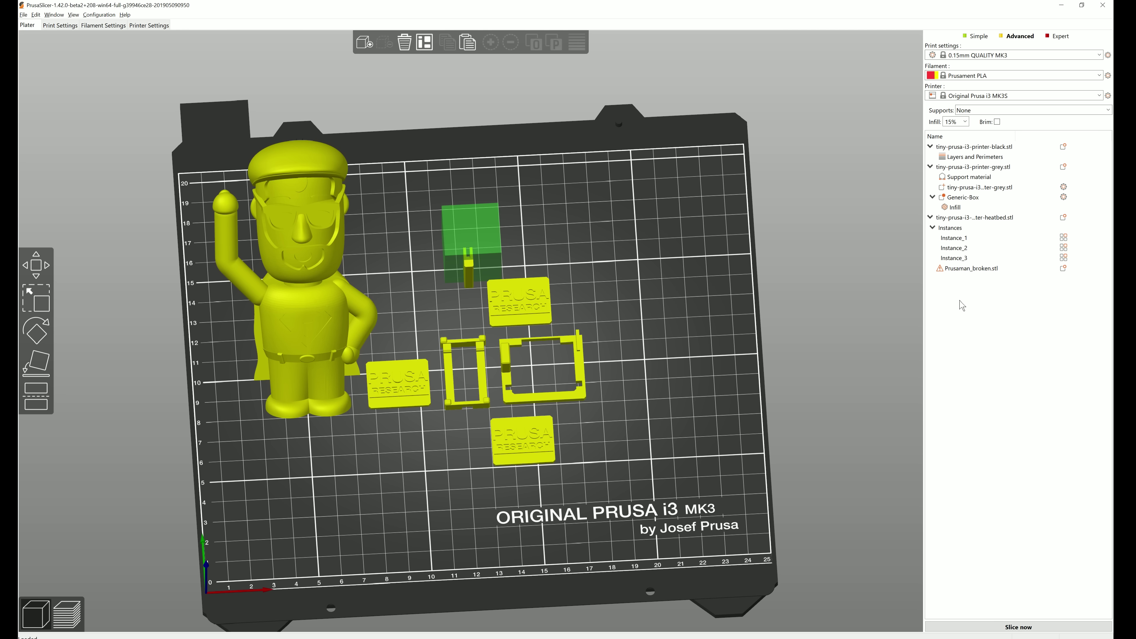
# Step: Inspect the Layers and Perimeters, Support material and Generic-Box rows, toggling Simple and Advanced modes
pyautogui.click(962, 157)
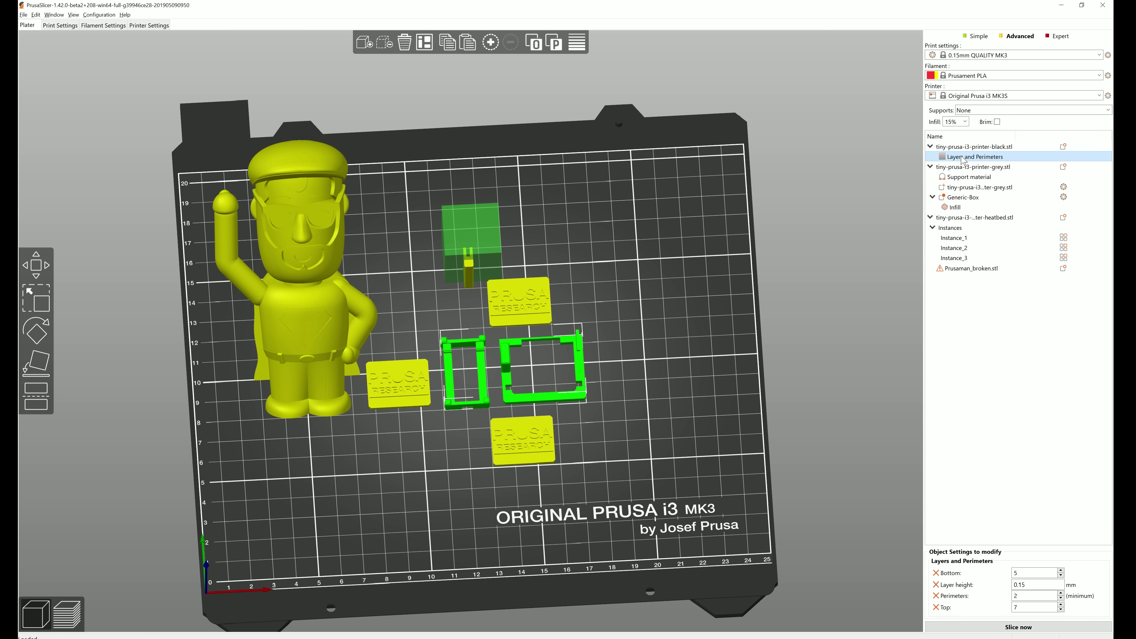
pyautogui.click(961, 177)
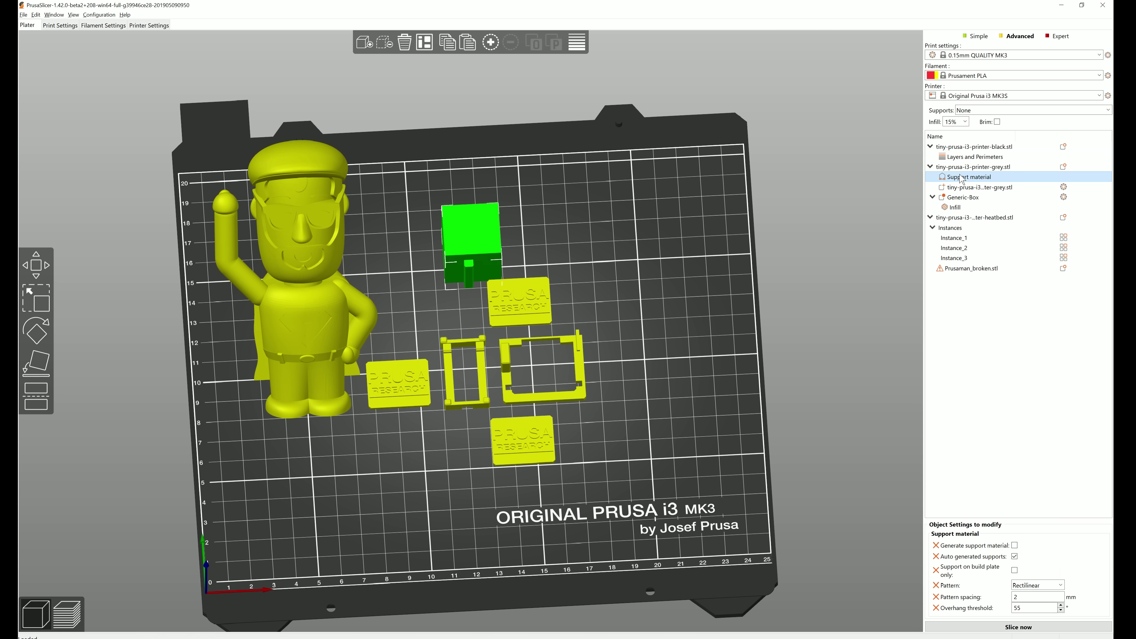
pyautogui.click(951, 198)
pyautogui.click(699, 313)
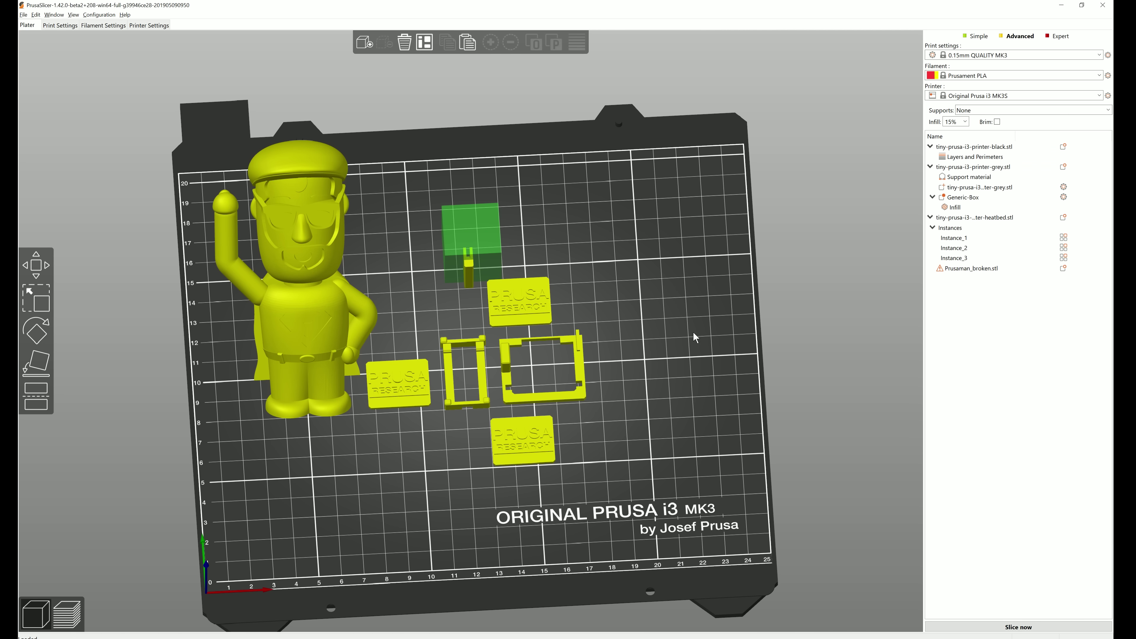
pyautogui.moveTo(693, 336); pyautogui.dragTo(717, 332)
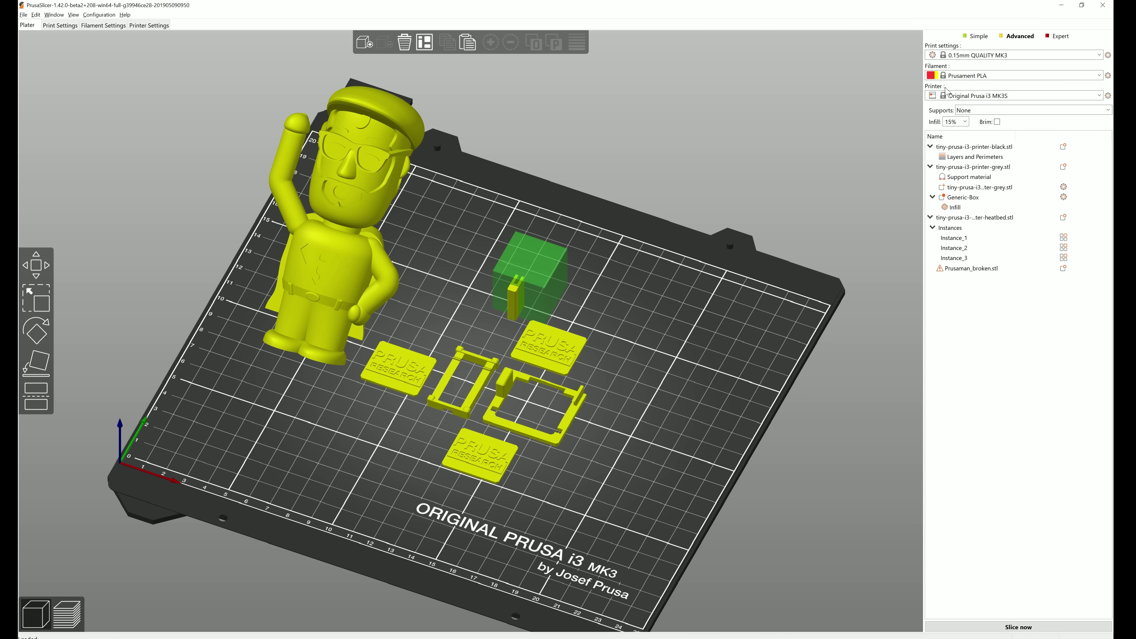
pyautogui.click(976, 36)
pyautogui.click(1014, 40)
# Step: Repair Prusaman_broken.stl with Fix through Netfabb and confirm the success message
pyautogui.moveTo(941, 271)
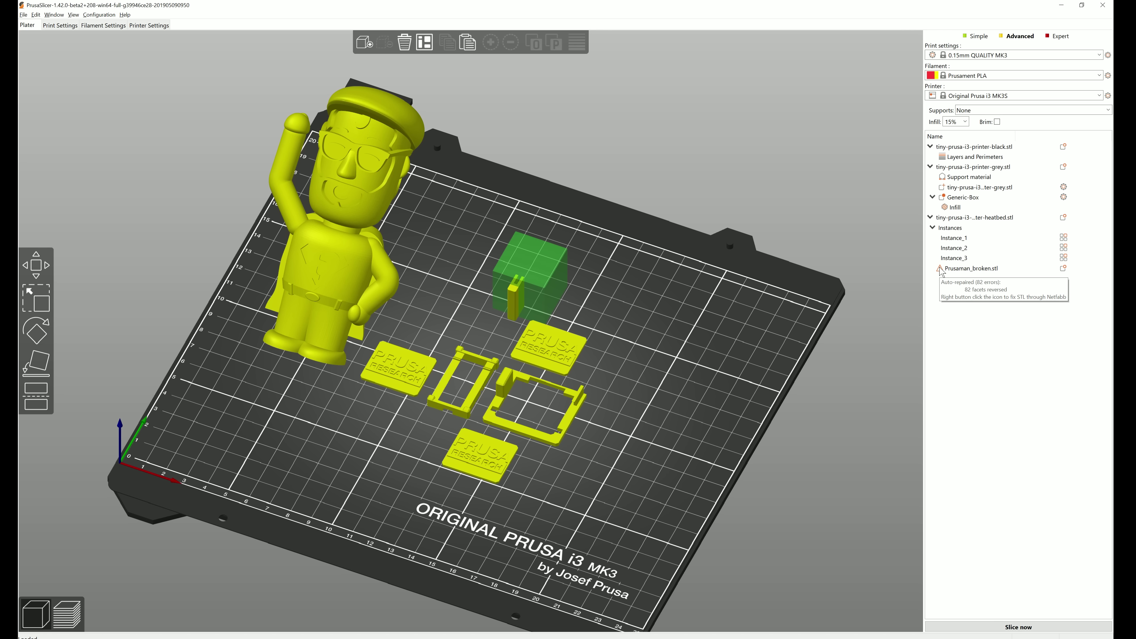
pyautogui.rightClick(941, 269)
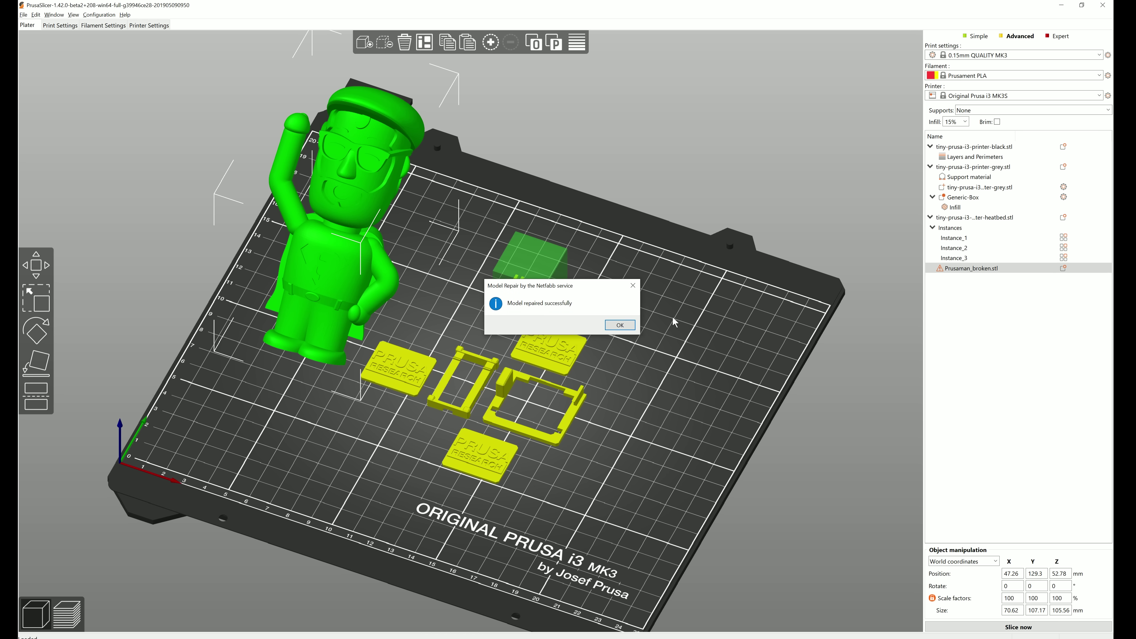
pyautogui.click(620, 326)
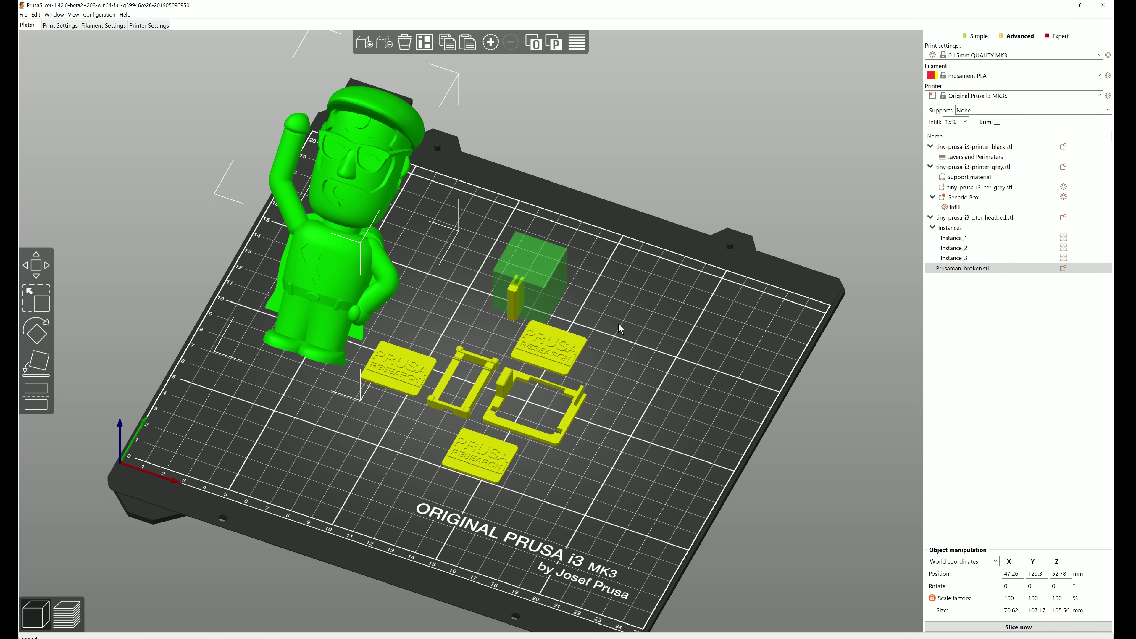
pyautogui.click(574, 351)
# Step: Set the heatbed instances as separated objects in the object list
pyautogui.rightClick(571, 352)
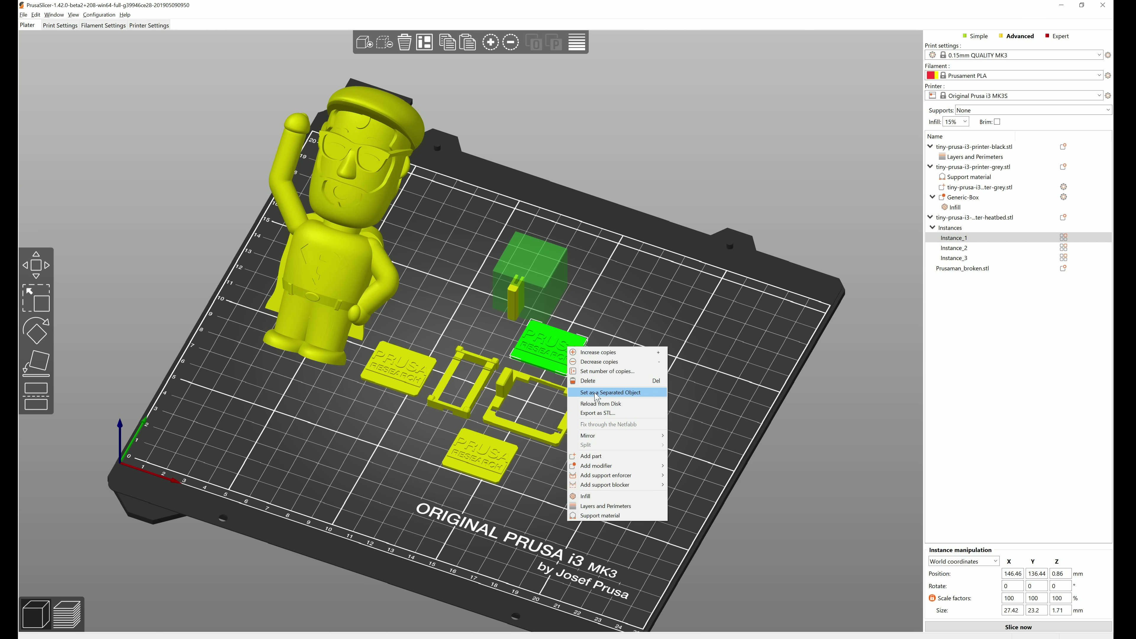
pyautogui.click(949, 313)
pyautogui.click(951, 228)
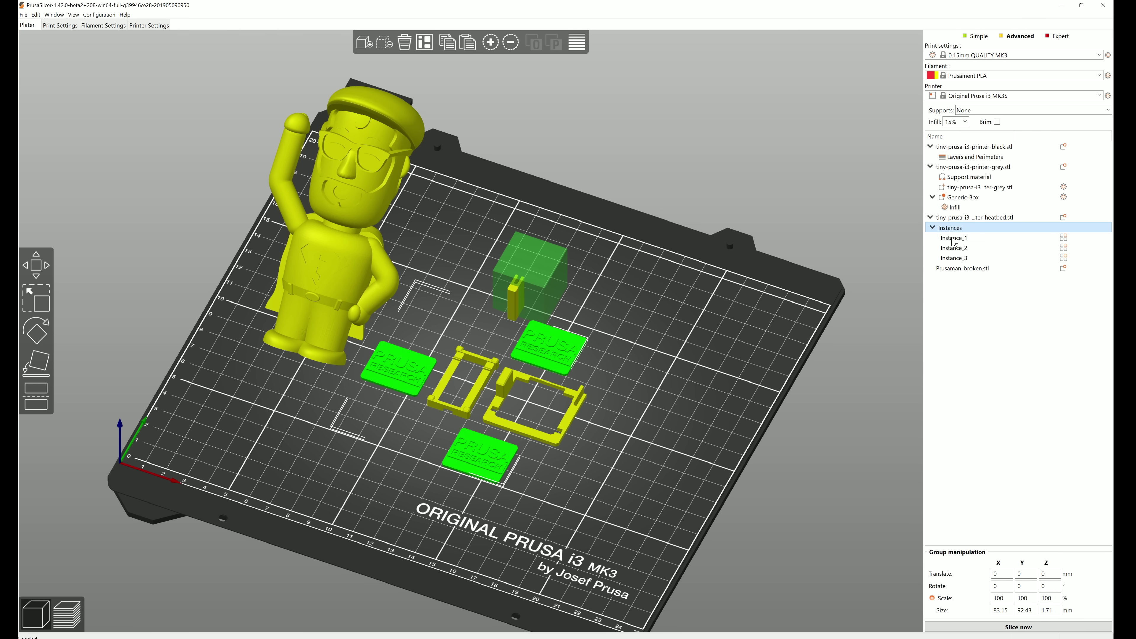
pyautogui.click(957, 238)
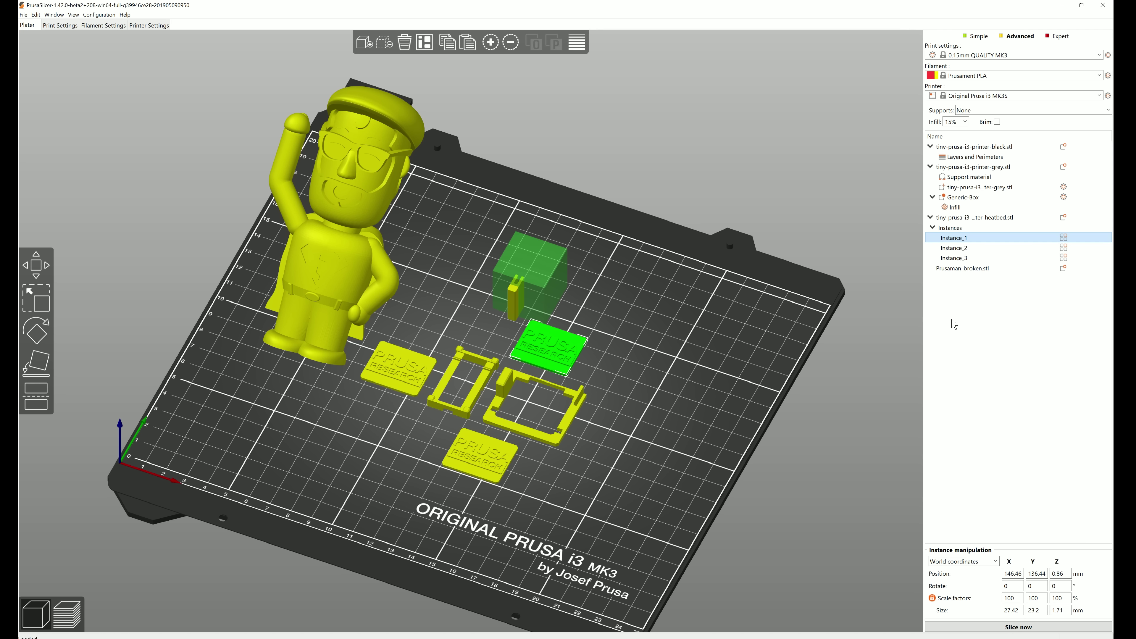
pyautogui.rightClick(954, 241)
pyautogui.click(948, 342)
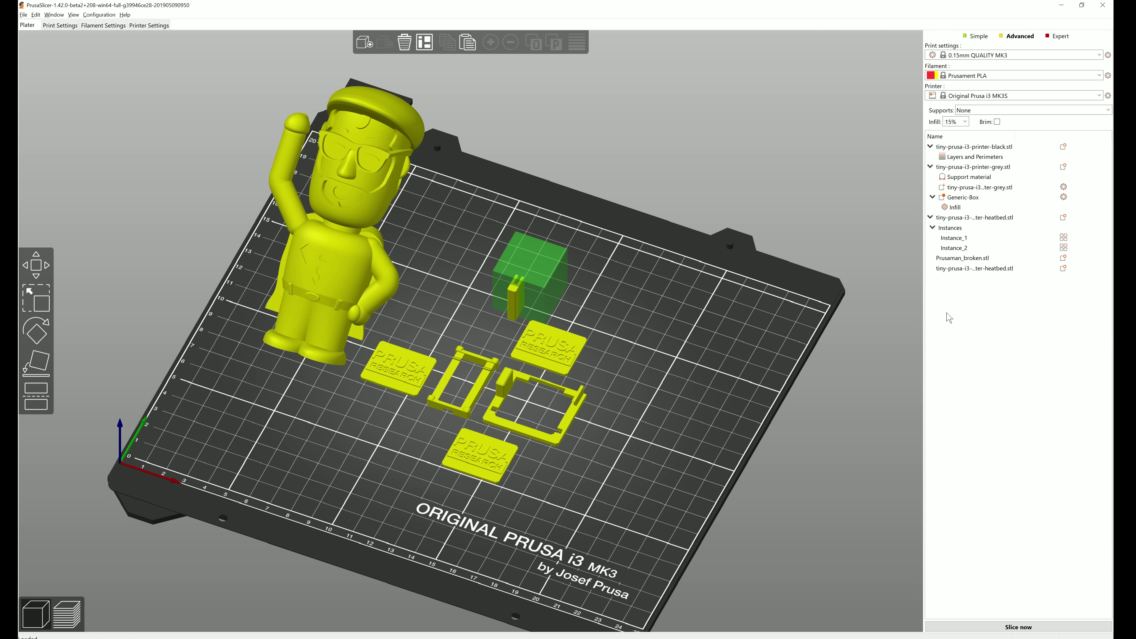
pyautogui.rightClick(957, 238)
pyautogui.click(957, 324)
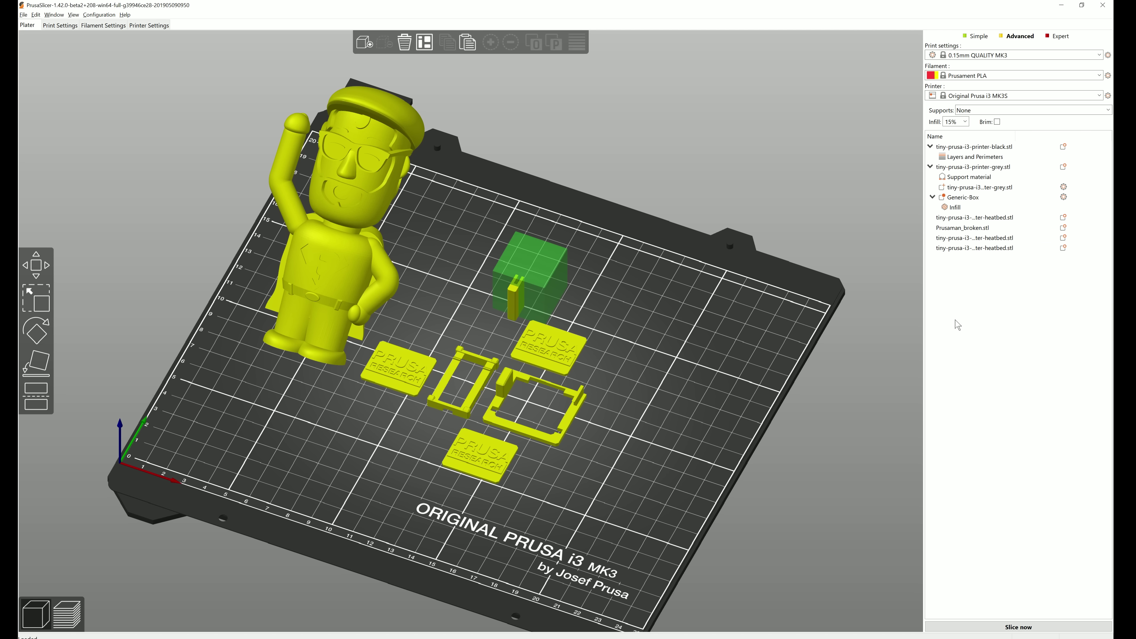
# Step: Enlarge one heatbed plate to about 188%, then select the other plates and the frame object
pyautogui.click(559, 349)
pyautogui.press('s')
pyautogui.moveTo(591, 352)
pyautogui.mouseDown()
pyautogui.moveTo(609, 335)
pyautogui.moveTo(658, 329)
pyautogui.moveTo(613, 347)
pyautogui.moveTo(584, 340)
pyautogui.mouseUp()
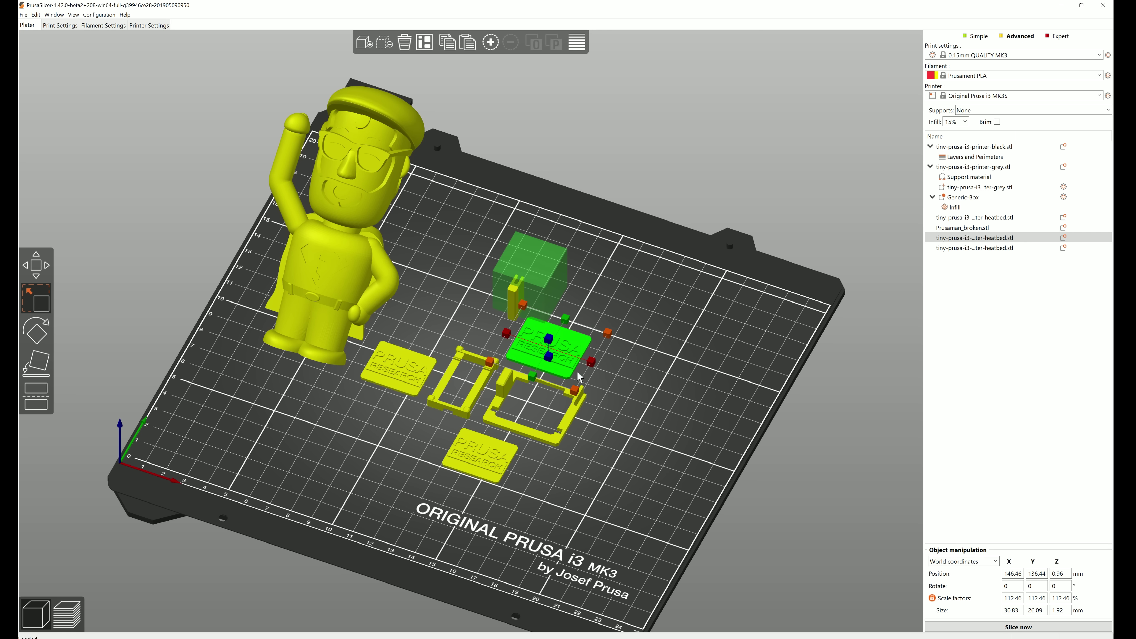
pyautogui.click(502, 455)
pyautogui.click(397, 369)
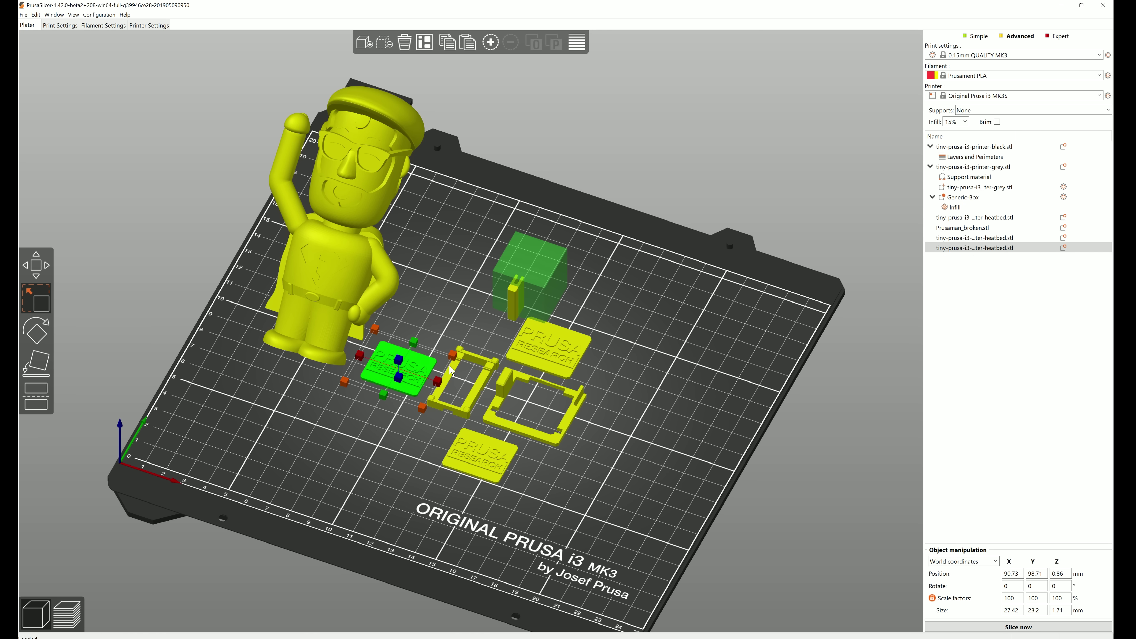
pyautogui.click(567, 357)
pyautogui.click(680, 333)
pyautogui.click(569, 396)
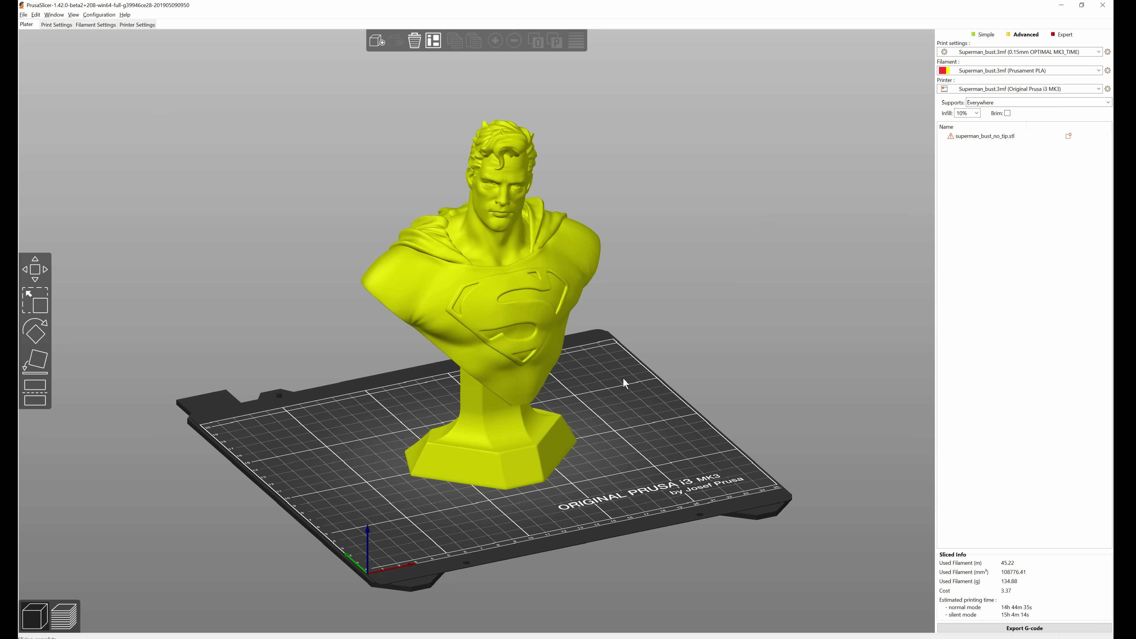
# Step: Inspect the sliced bust's support pillars from several angles, then right-click the bust in 3D view
pyautogui.click(65, 616)
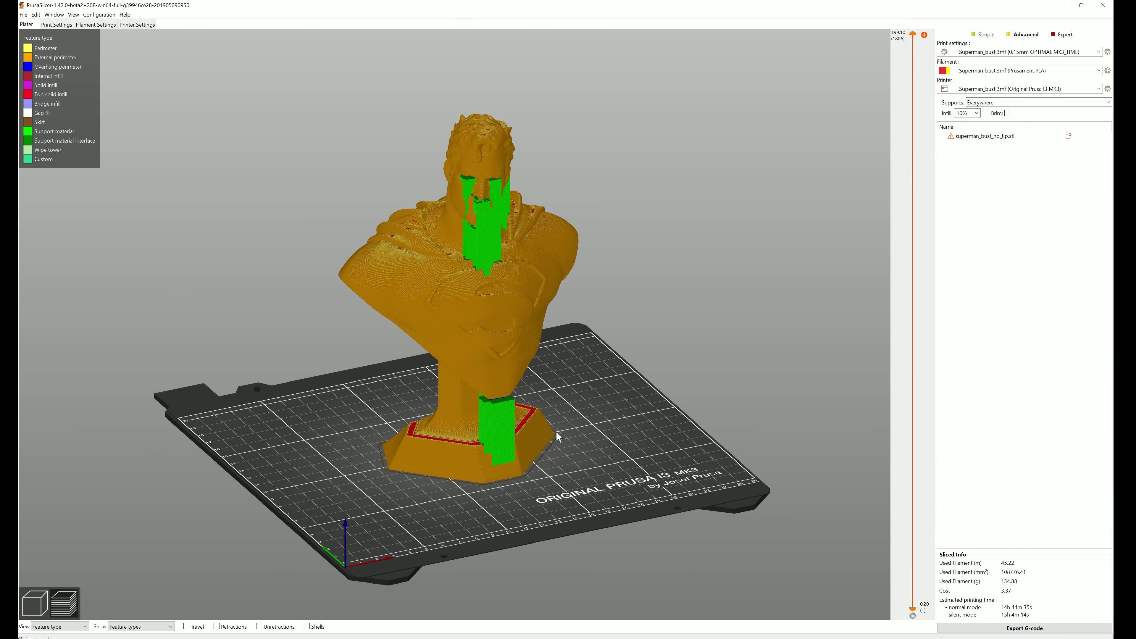
pyautogui.moveTo(556, 432); pyautogui.dragTo(545, 405)
pyautogui.scroll(5, 553, 447)
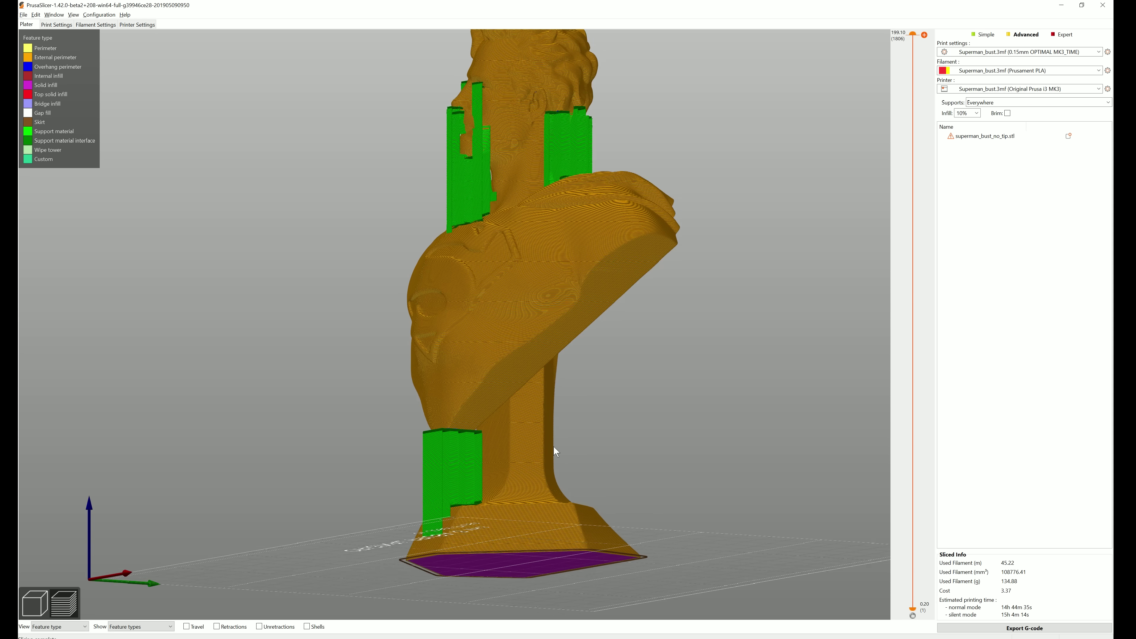
pyautogui.scroll(3, 536, 446)
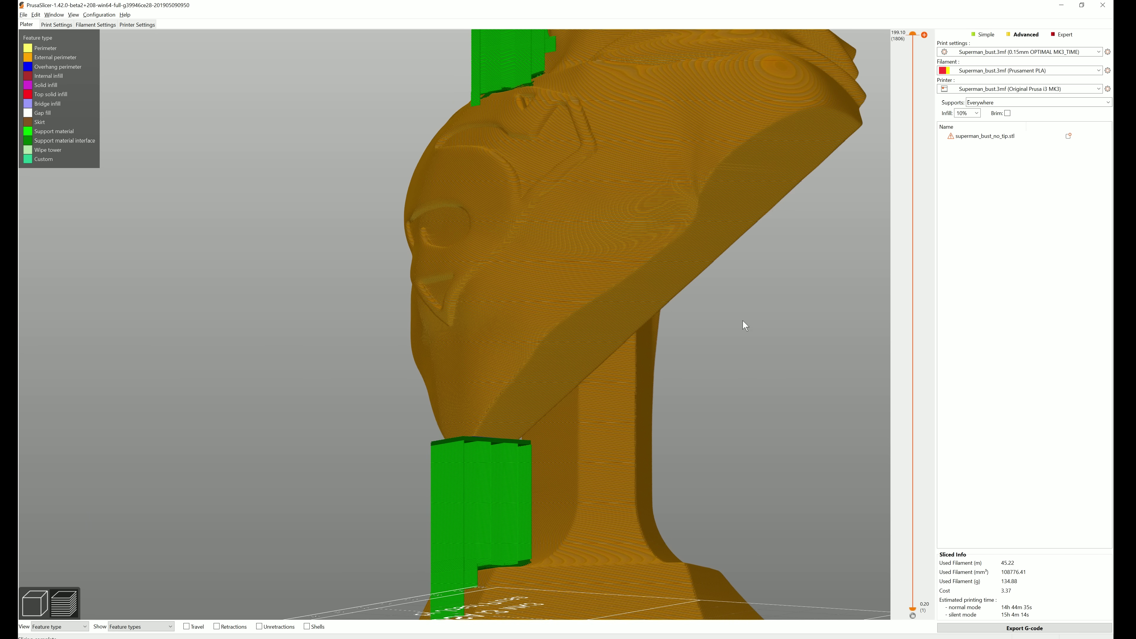
pyautogui.moveTo(742, 321); pyautogui.dragTo(504, 385)
pyautogui.scroll(-5, 505, 386)
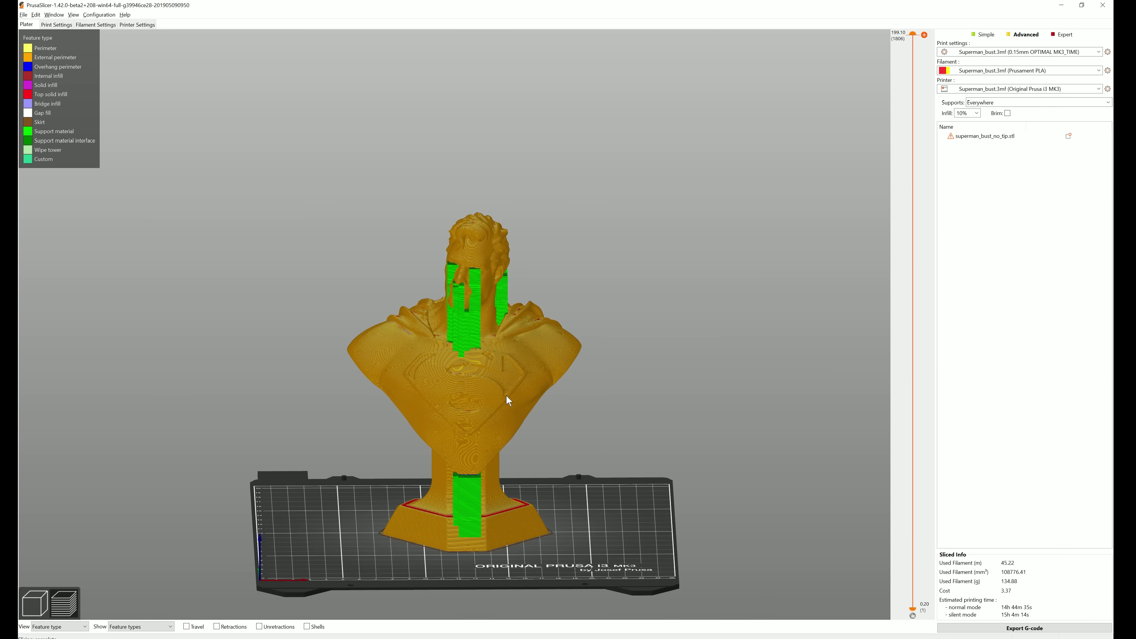
pyautogui.moveTo(566, 455); pyautogui.dragTo(584, 458)
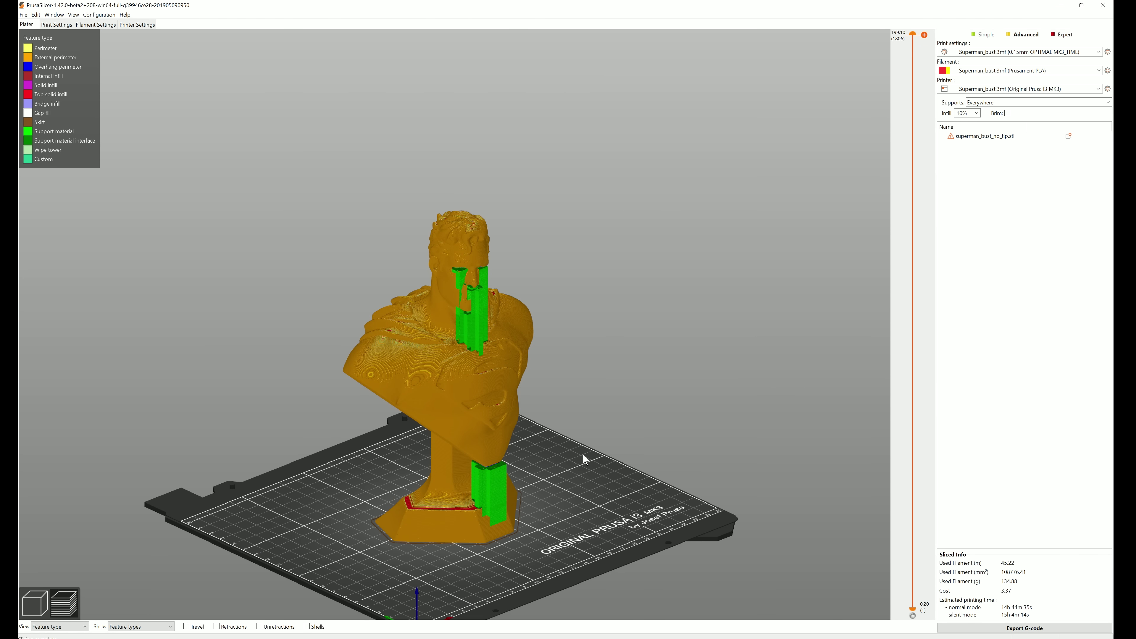
pyautogui.click(52, 611)
pyautogui.rightClick(468, 410)
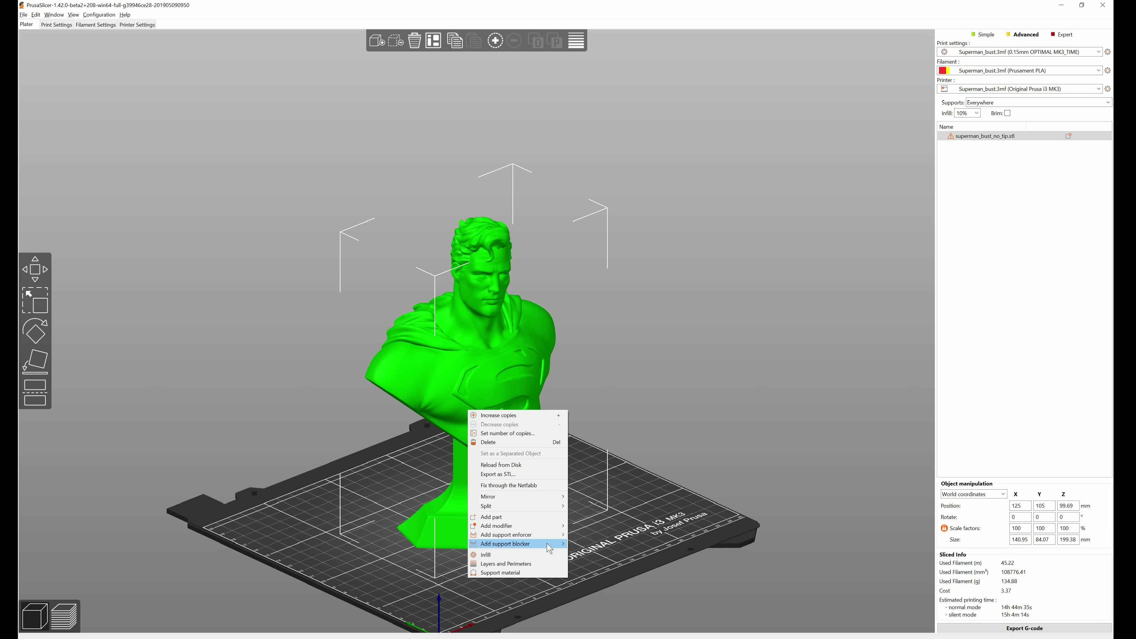
# Step: Add a sphere support blocker, enlarge it to 316%, raise it over the head, and preview
pyautogui.moveTo(547, 544)
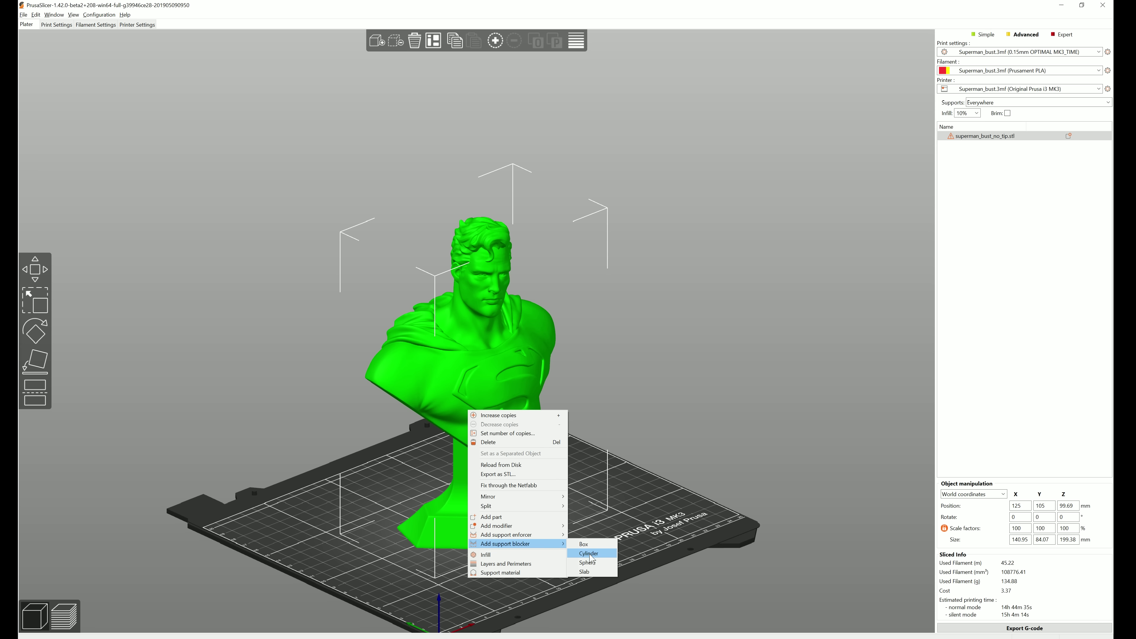
pyautogui.click(590, 563)
pyautogui.press('s')
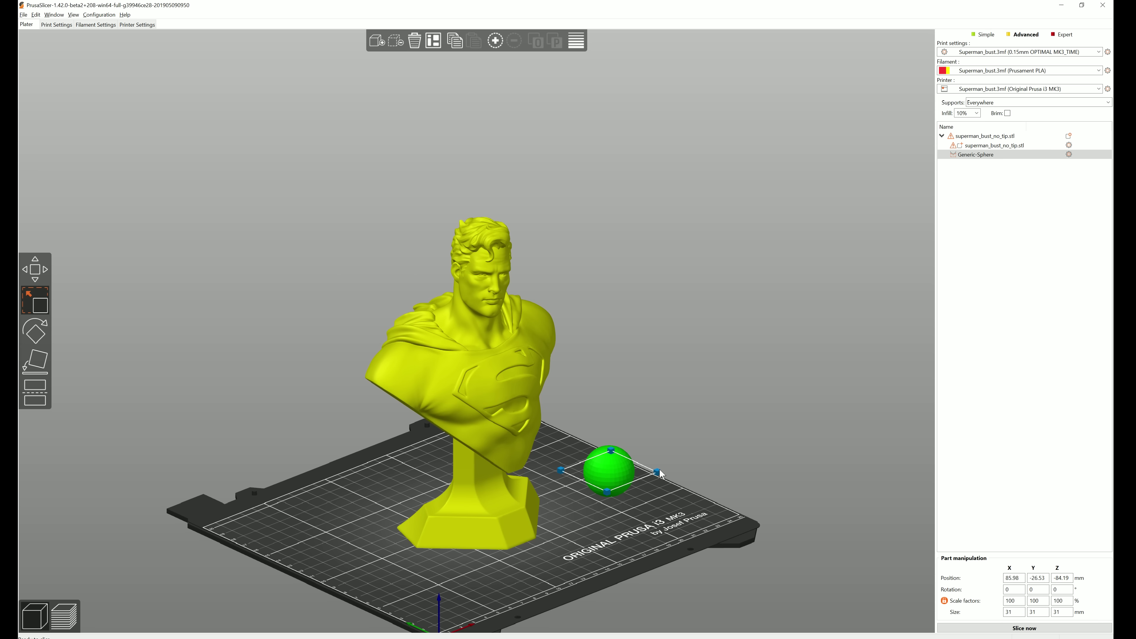
pyautogui.moveTo(653, 471); pyautogui.dragTo(764, 461)
pyautogui.moveTo(600, 481); pyautogui.dragTo(492, 493)
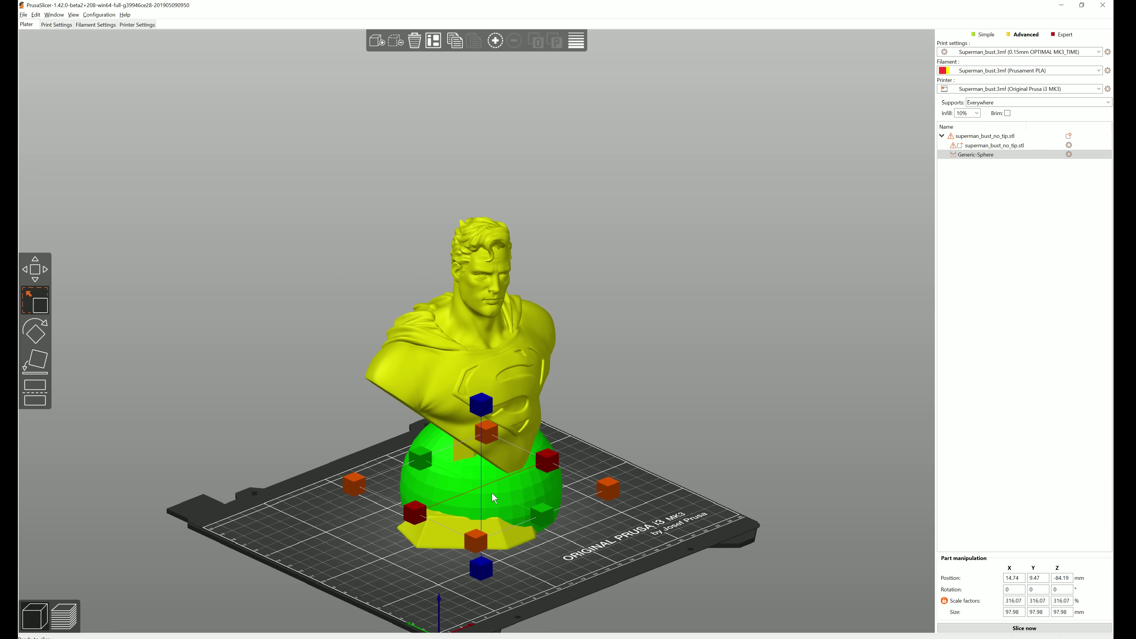
pyautogui.press('m')
pyautogui.moveTo(485, 403); pyautogui.dragTo(507, 140)
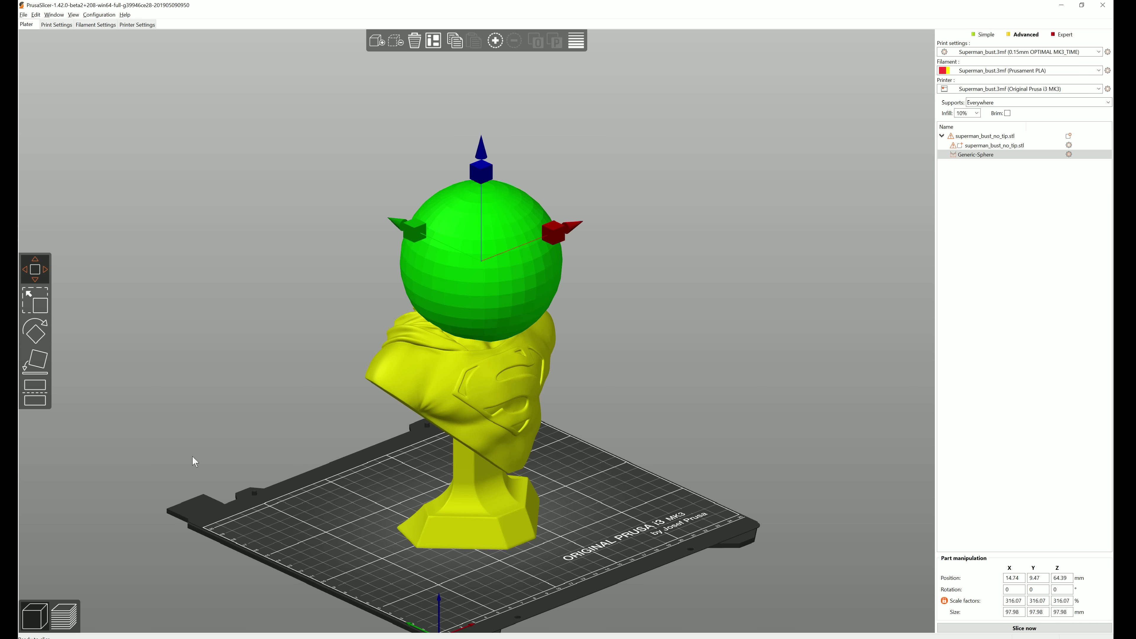
pyautogui.click(63, 611)
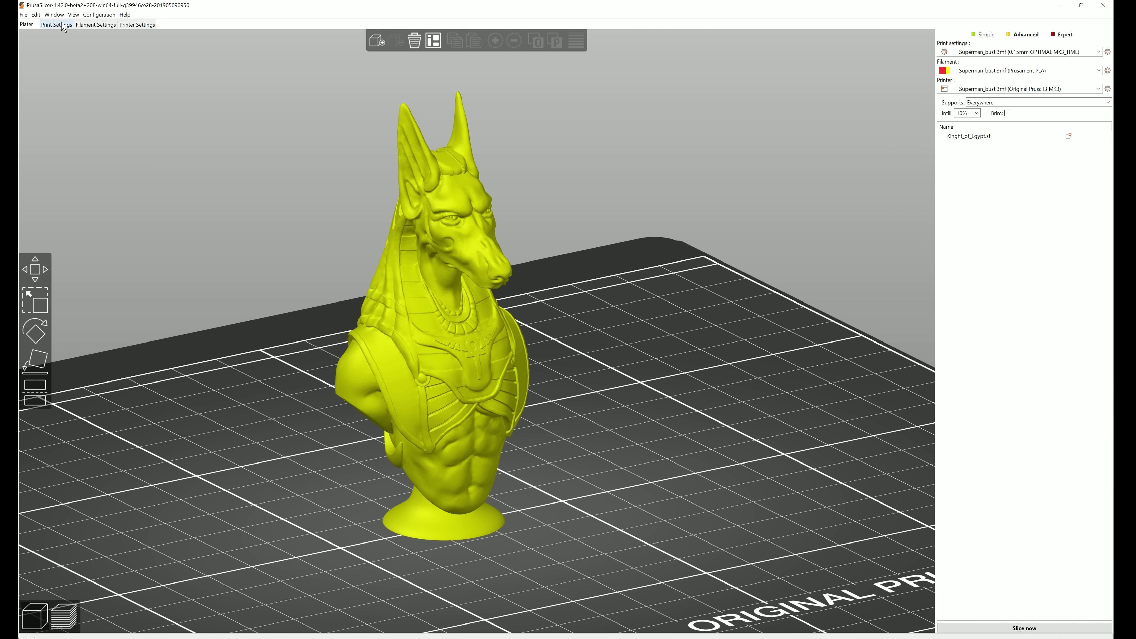
# Step: Turn off Auto generated supports in the Support material print settings
pyautogui.click(55, 24)
pyautogui.click(227, 69)
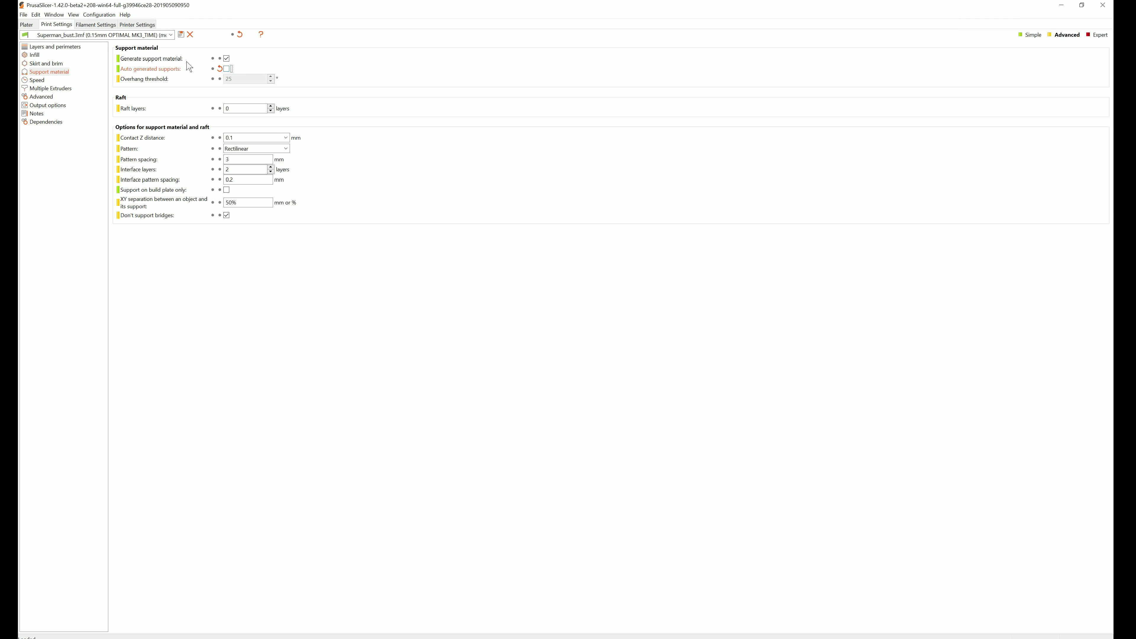
pyautogui.click(28, 25)
# Step: Add a box support enforcer to the Knight_of_Egypt bust, stretch it tall, and preview
pyautogui.rightClick(463, 318)
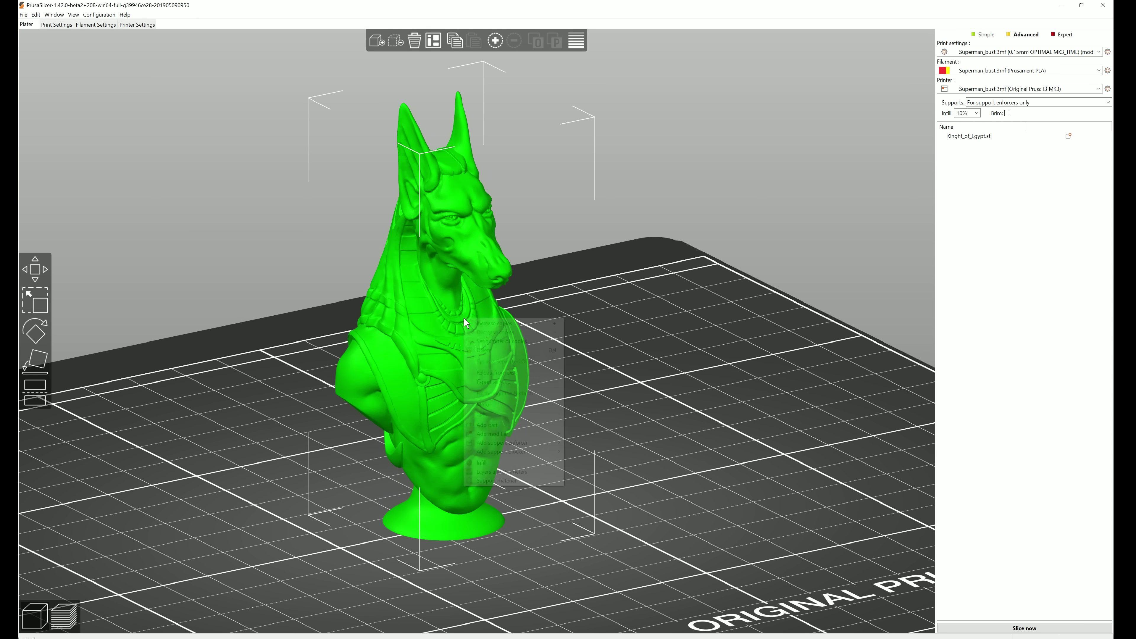
pyautogui.click(577, 442)
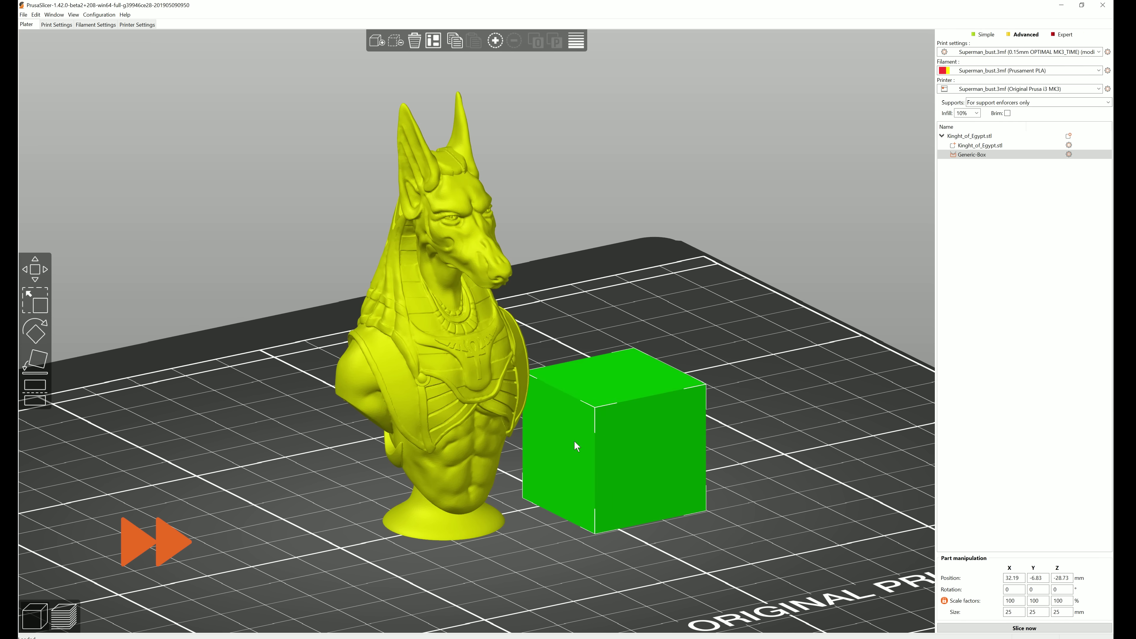
pyautogui.moveTo(578, 447); pyautogui.dragTo(458, 215)
pyautogui.press('m')
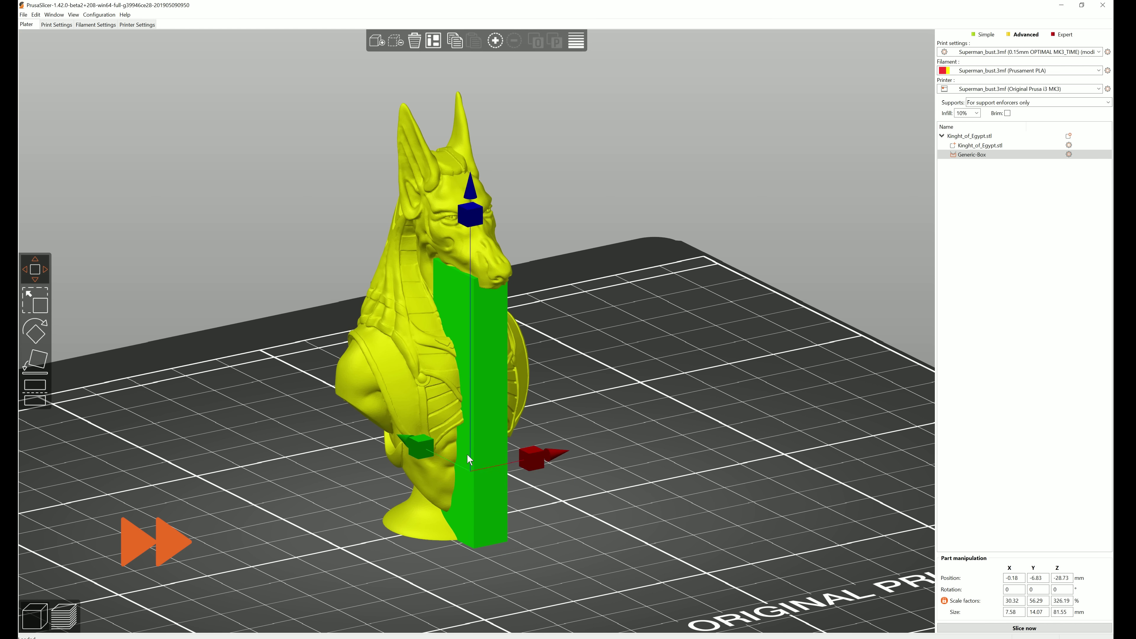
pyautogui.click(677, 457)
pyautogui.click(75, 620)
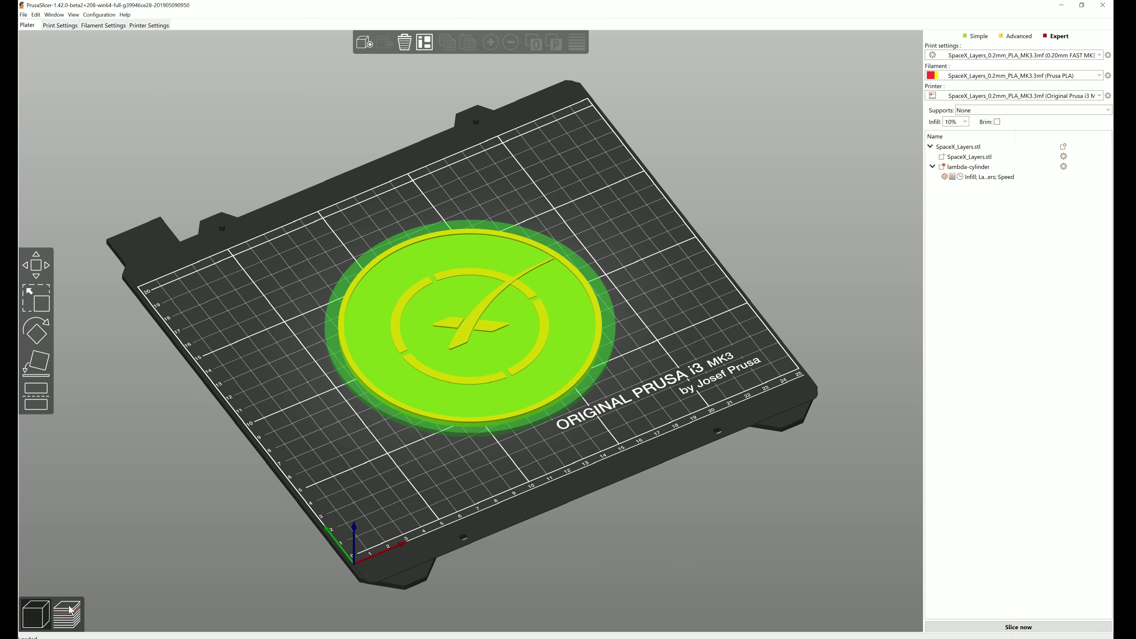
# Step: Preview the SpaceX disc, add a colour change at 3.00 mm, then delete it
pyautogui.click(68, 613)
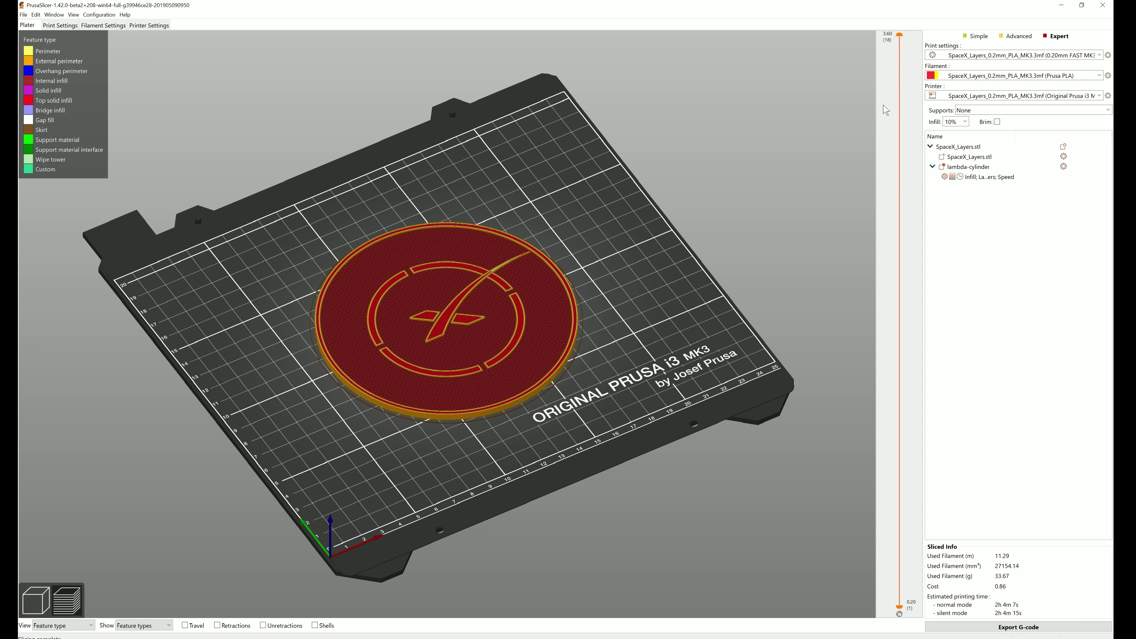
pyautogui.moveTo(899, 35); pyautogui.dragTo(906, 155)
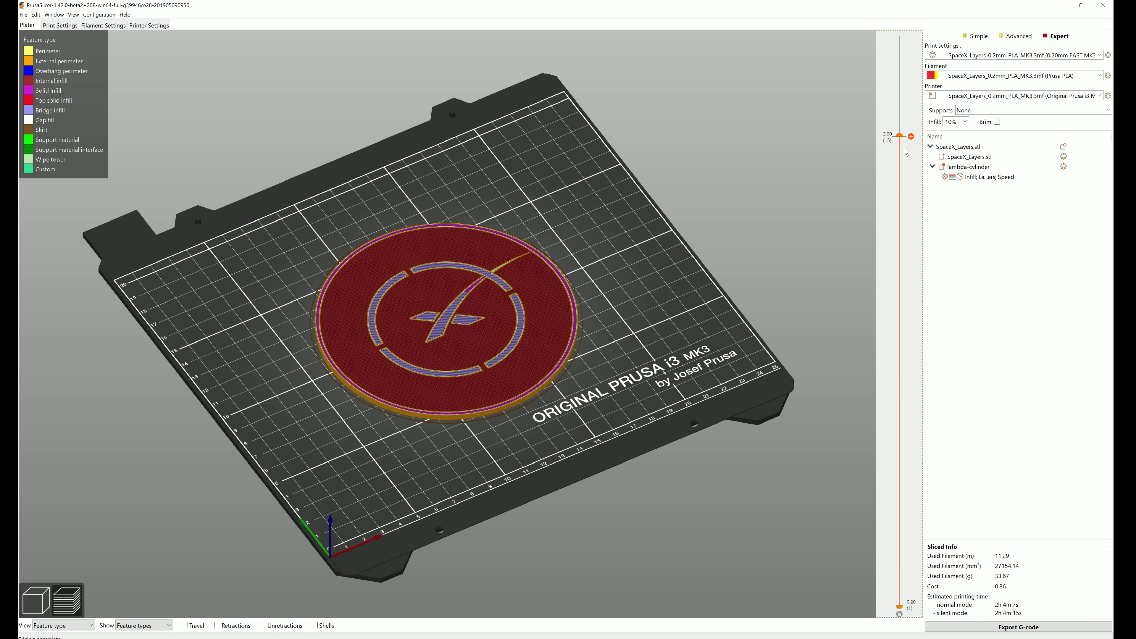
pyautogui.click(912, 136)
pyautogui.moveTo(900, 137)
pyautogui.mouseDown()
pyautogui.moveTo(915, 79)
pyautogui.moveTo(903, 137)
pyautogui.mouseUp()
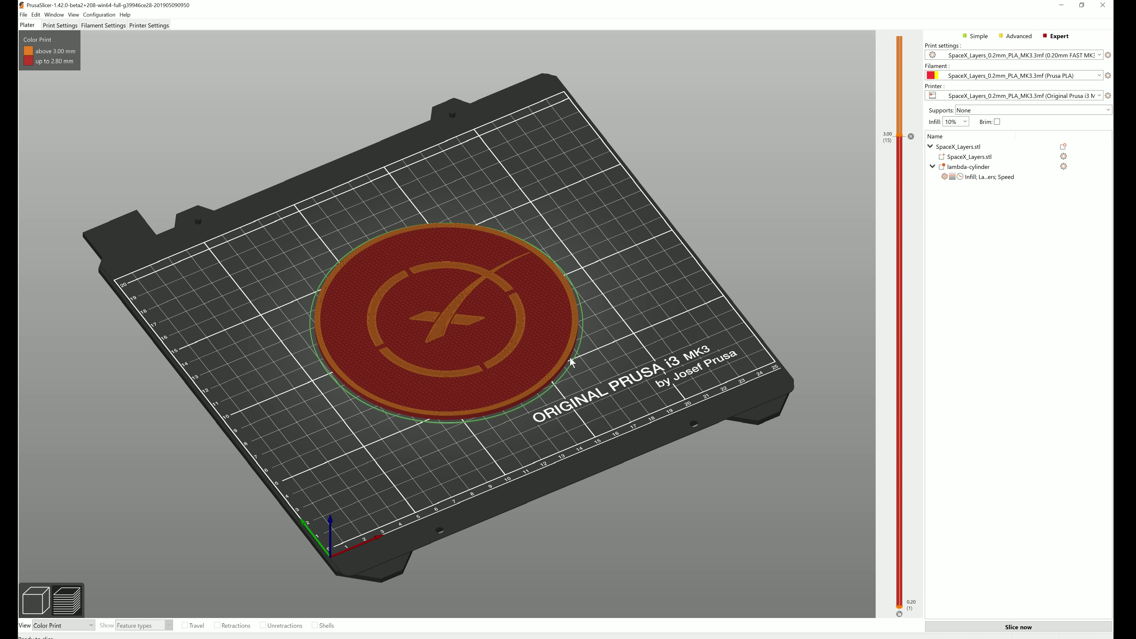
pyautogui.scroll(5, 572, 362)
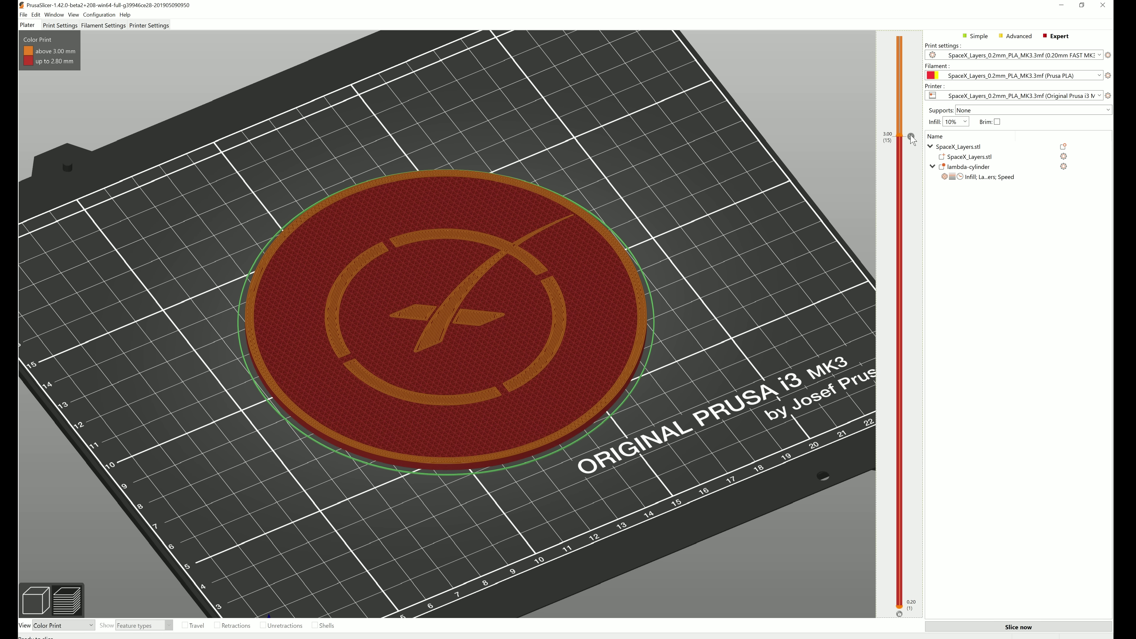
pyautogui.click(911, 136)
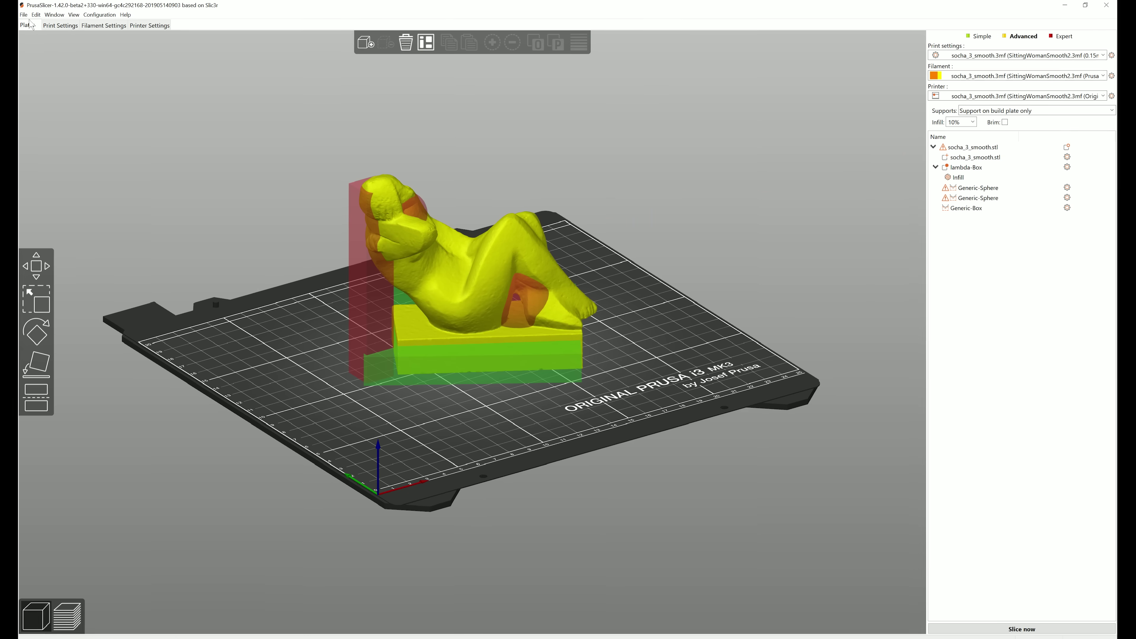
# Step: Save the sitting woman project as a 3MF and orbit to a frontal view of the statue
pyautogui.click(15, 18)
pyautogui.click(64, 56)
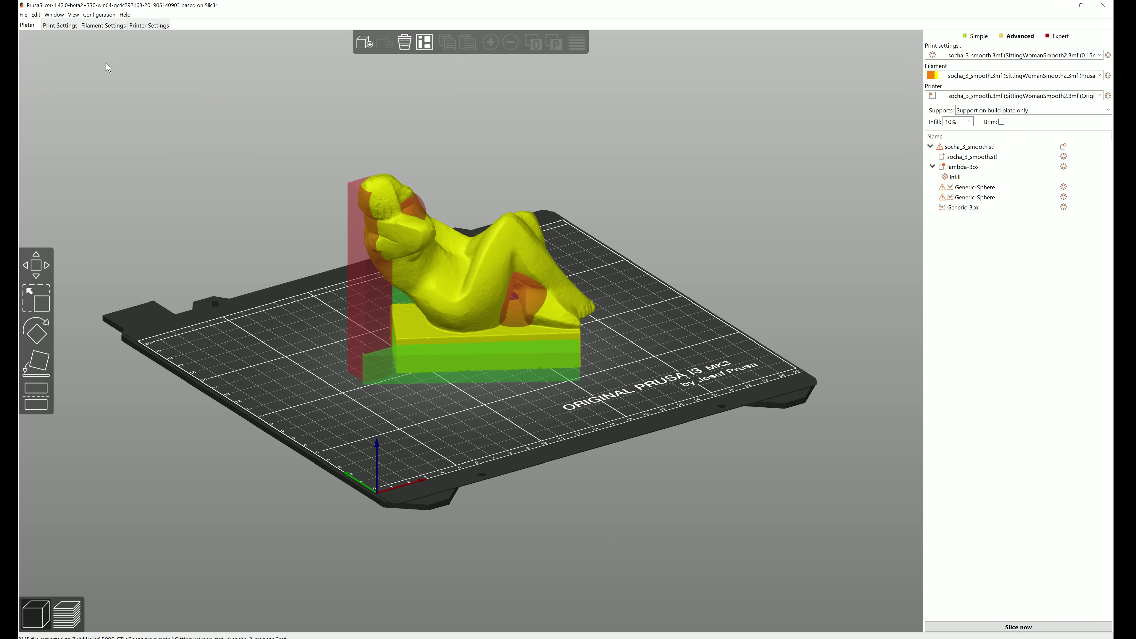
pyautogui.moveTo(660, 139); pyautogui.dragTo(594, 167)
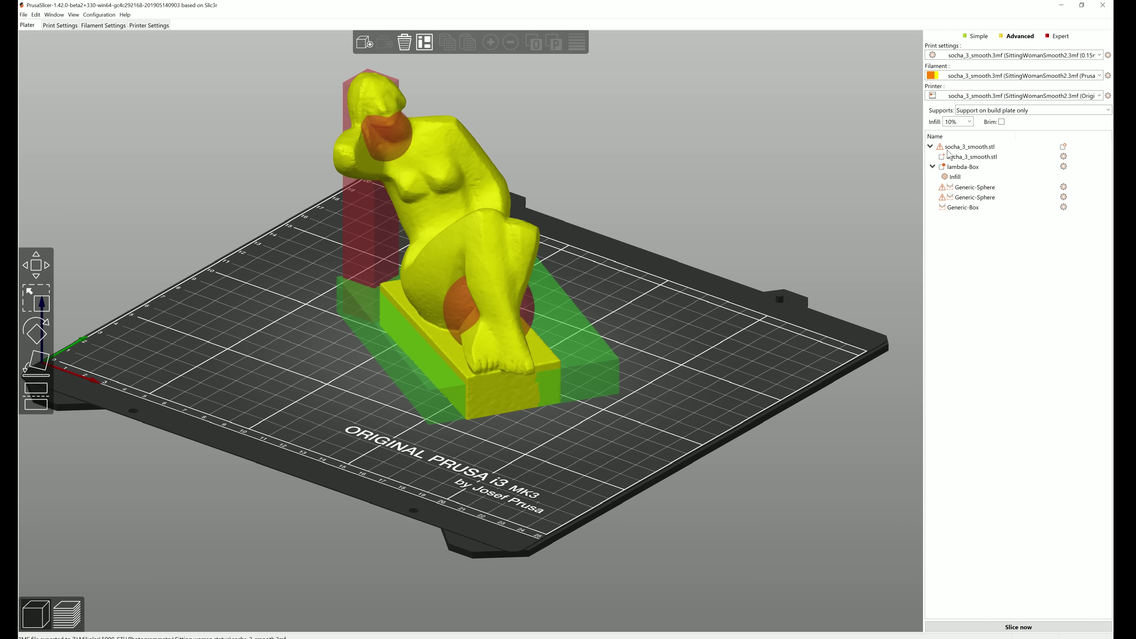
pyautogui.moveTo(740, 223); pyautogui.dragTo(735, 216)
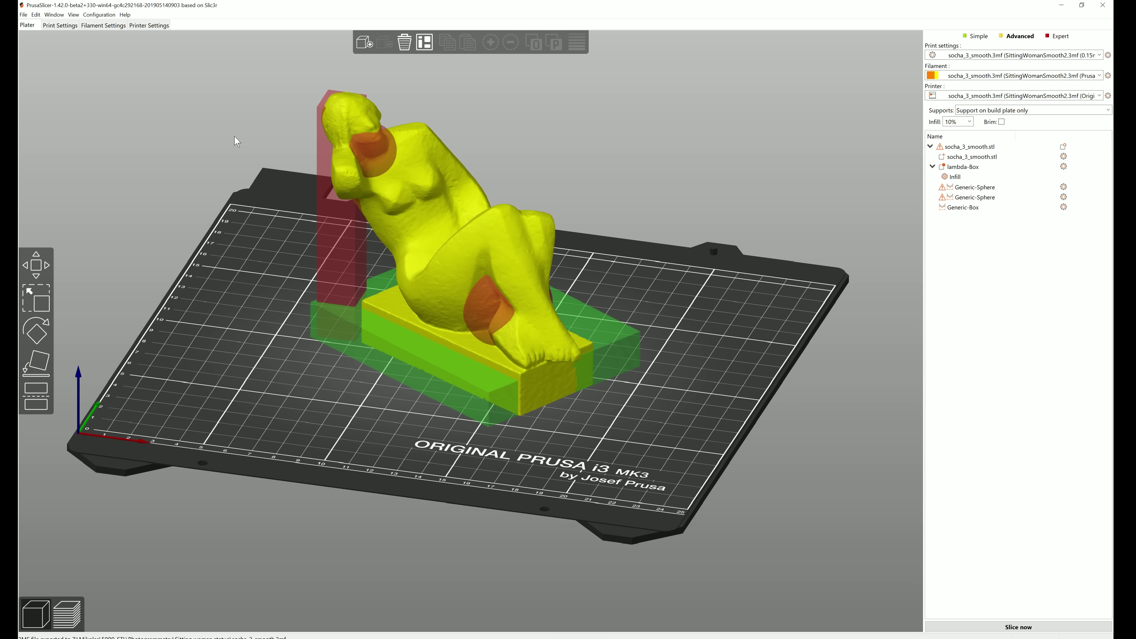
# Step: Clear the plate and reopen the SittingWomanSmooth2.3mf project
pyautogui.hotkey('ctrl', 'Delete')
pyautogui.click(23, 14)
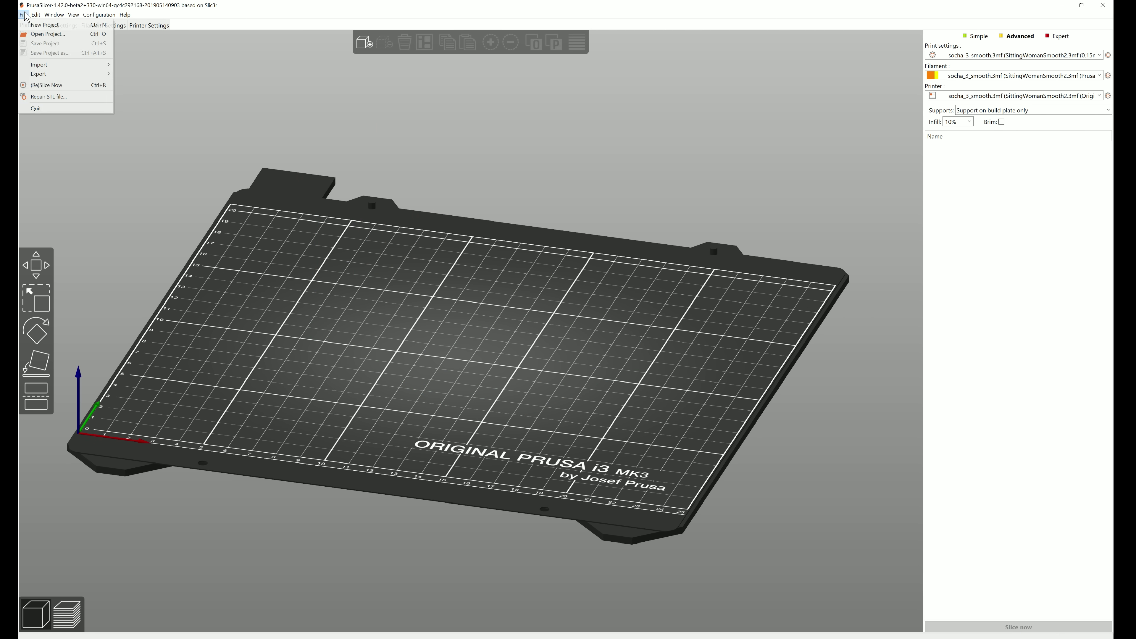
pyautogui.click(40, 38)
pyautogui.doubleClick(157, 92)
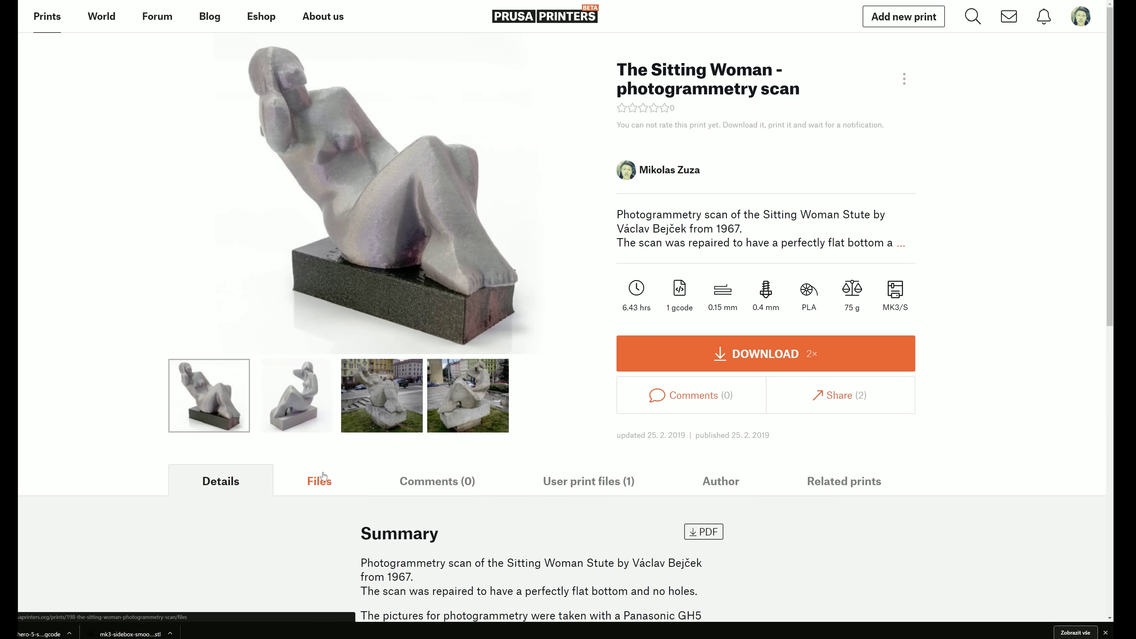
# Step: Show the Sitting Woman page's Files tab down to the sittingwomansmooth2.3mf model file
pyautogui.click(319, 481)
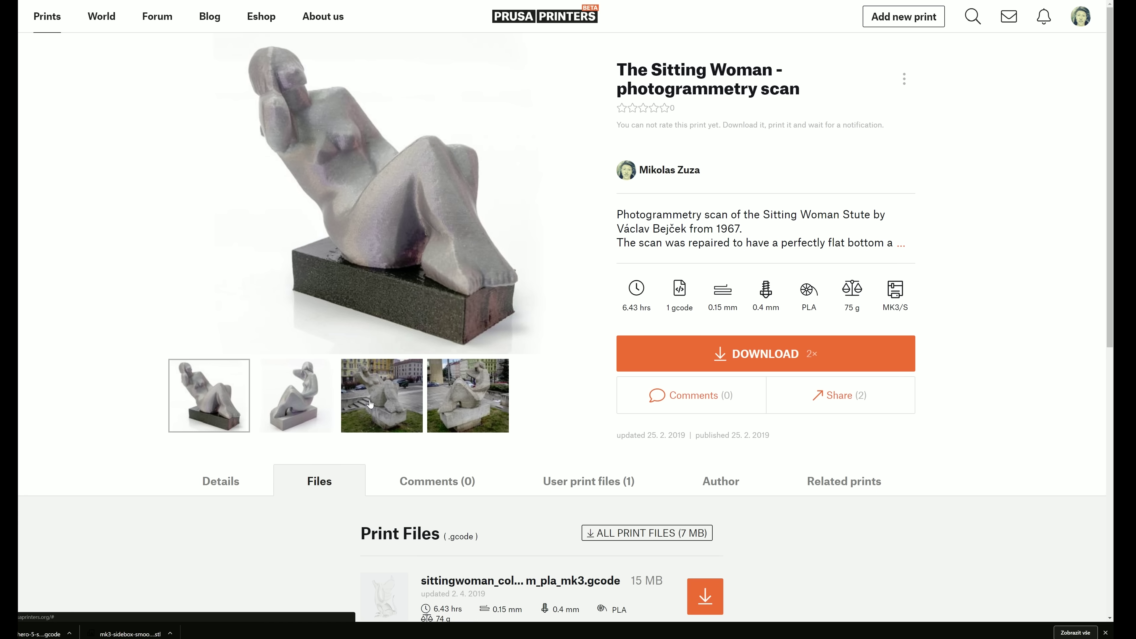
pyautogui.scroll(-8, 405, 382)
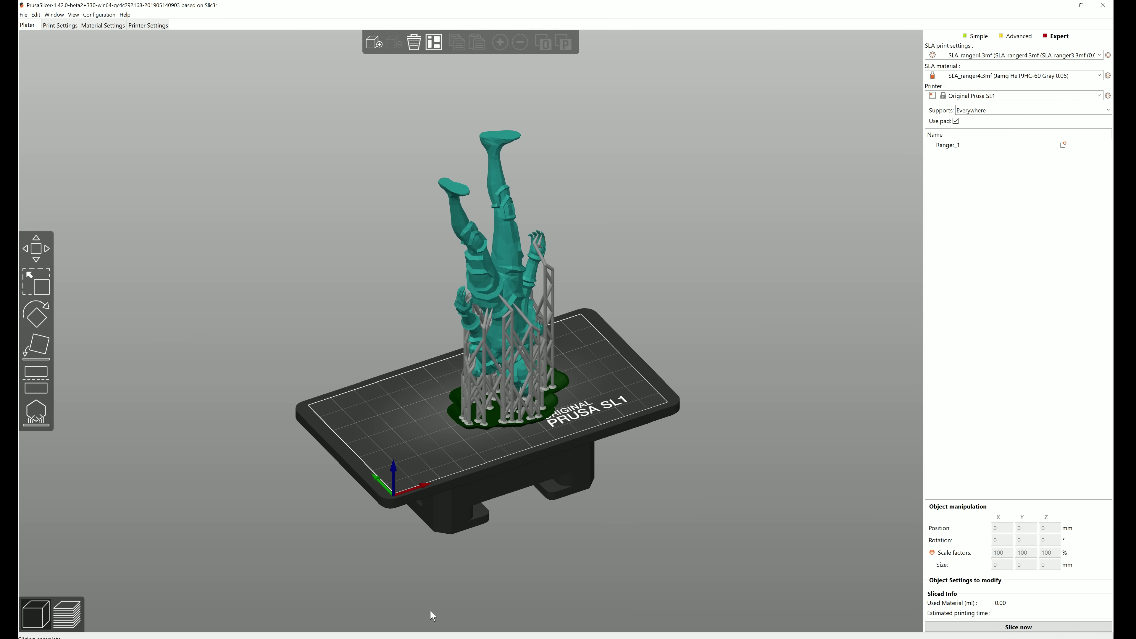
# Step: Orbit the bed view and step the Configuration Wizard through the FFF and MSLA printer pages
pyautogui.moveTo(431, 611); pyautogui.dragTo(489, 522)
pyautogui.scroll(8, 489, 521)
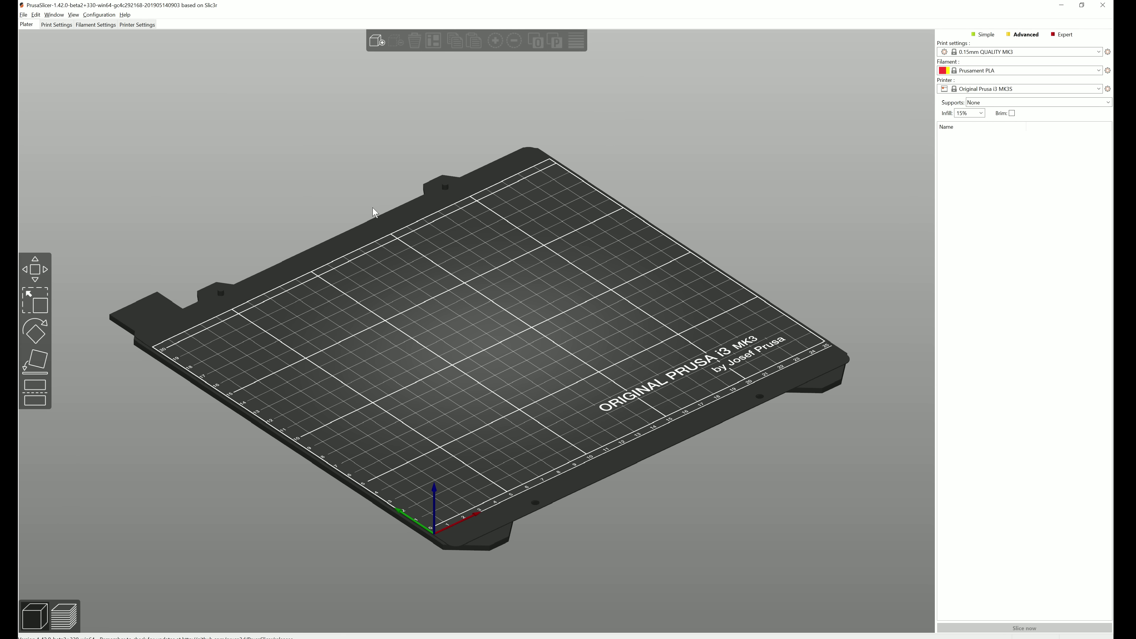
pyautogui.click(99, 14)
pyautogui.click(112, 25)
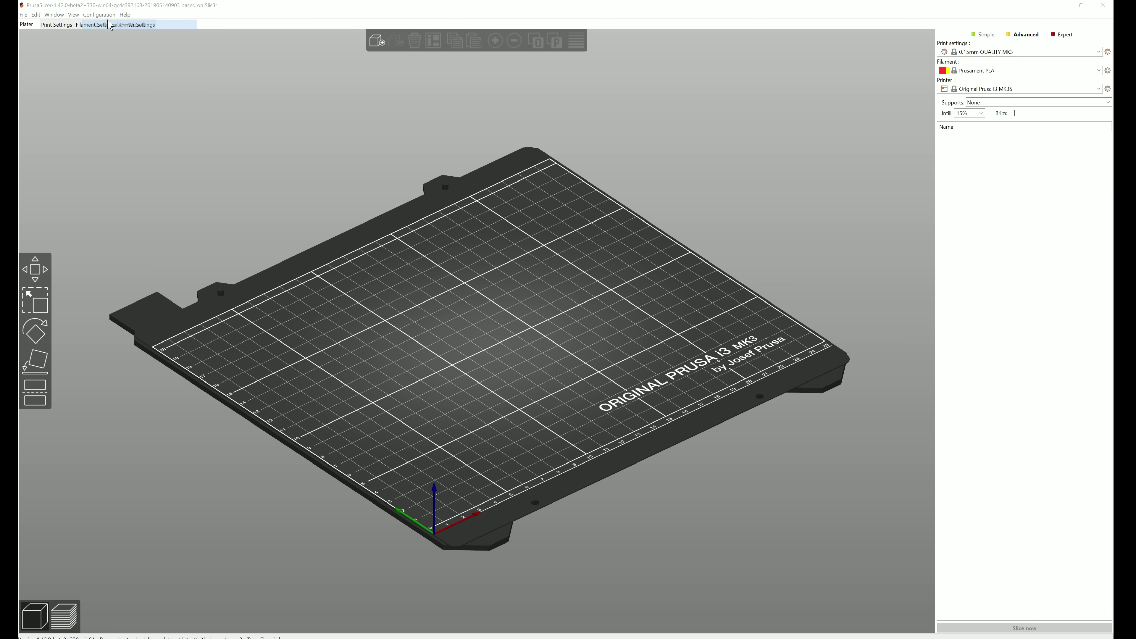
pyautogui.click(718, 597)
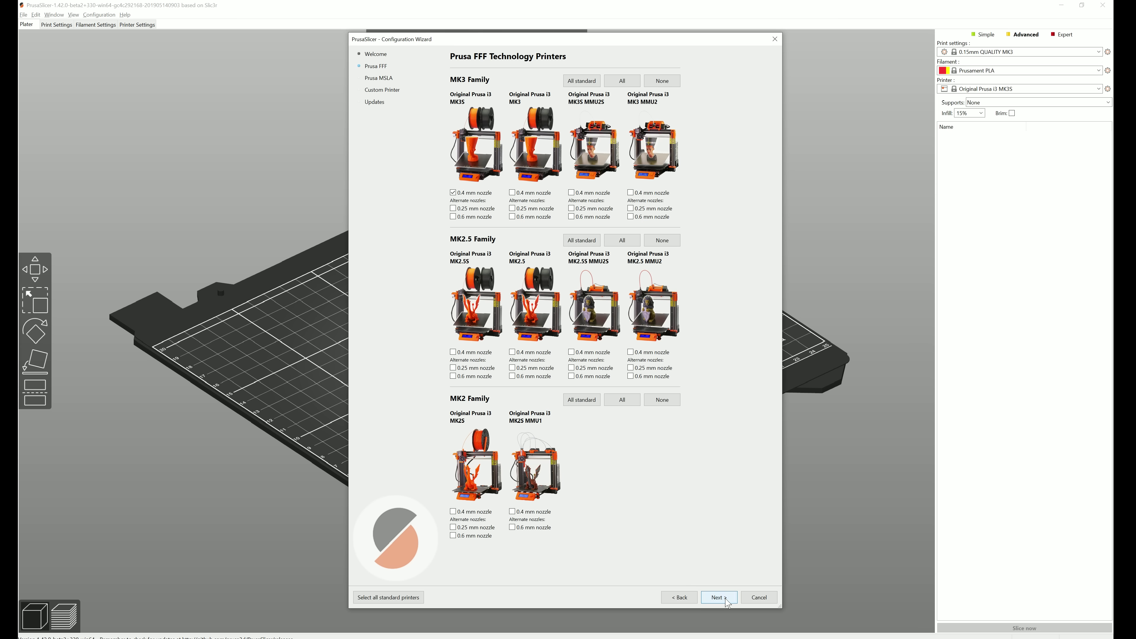
pyautogui.click(719, 597)
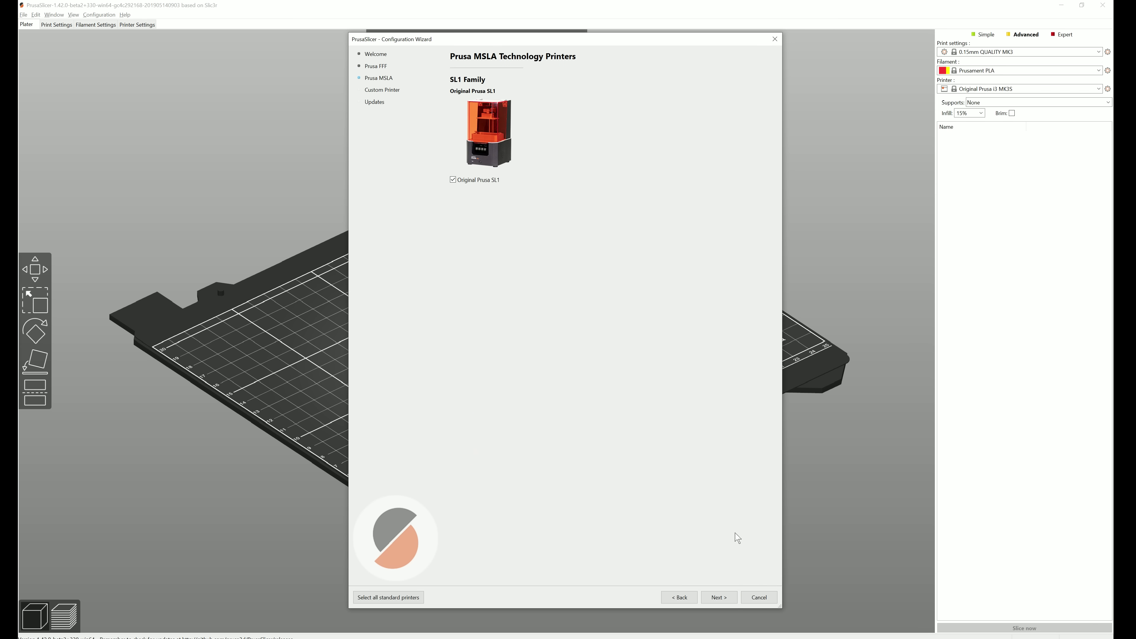
# Step: Finish the wizard and switch the printer to Original Prusa SL1
pyautogui.click(721, 598)
pyautogui.click(722, 600)
pyautogui.click(722, 600)
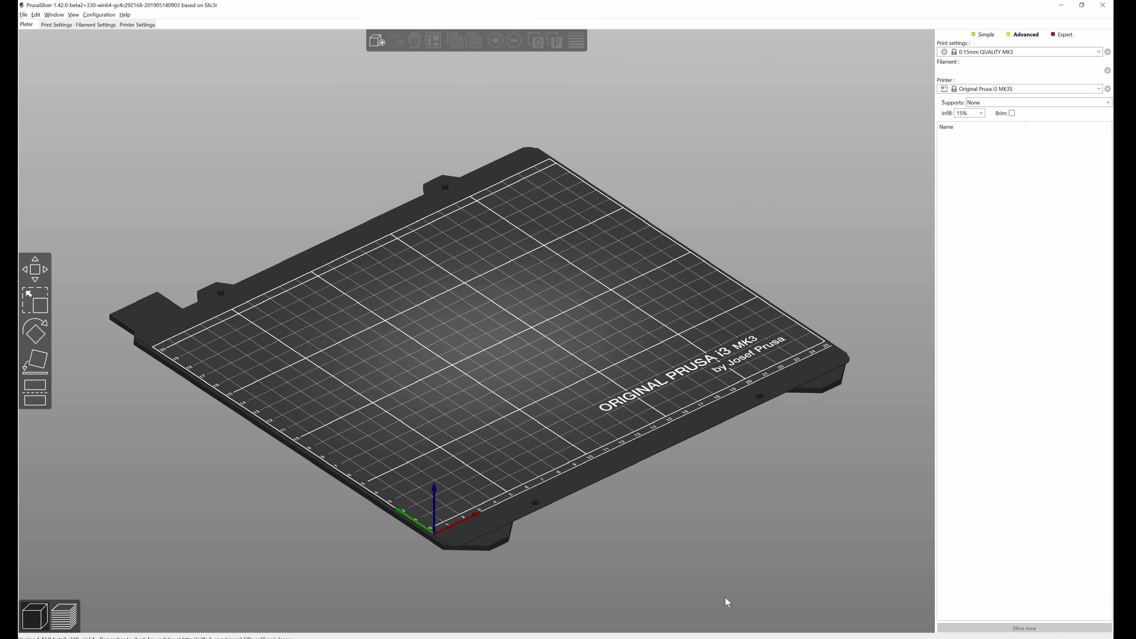
pyautogui.click(1017, 88)
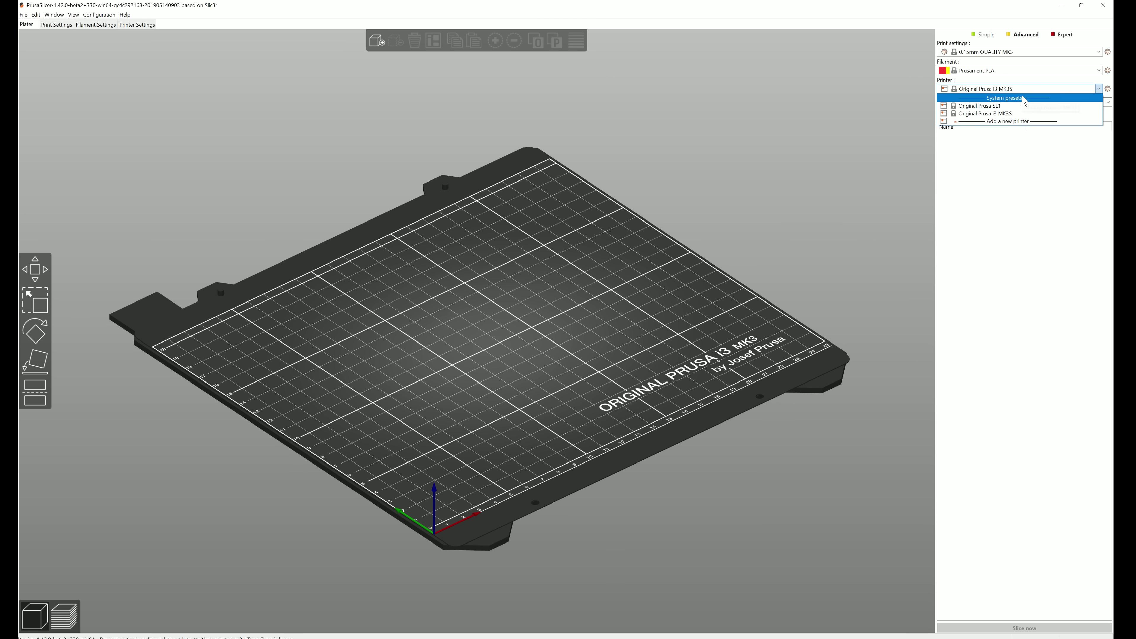
pyautogui.click(1020, 107)
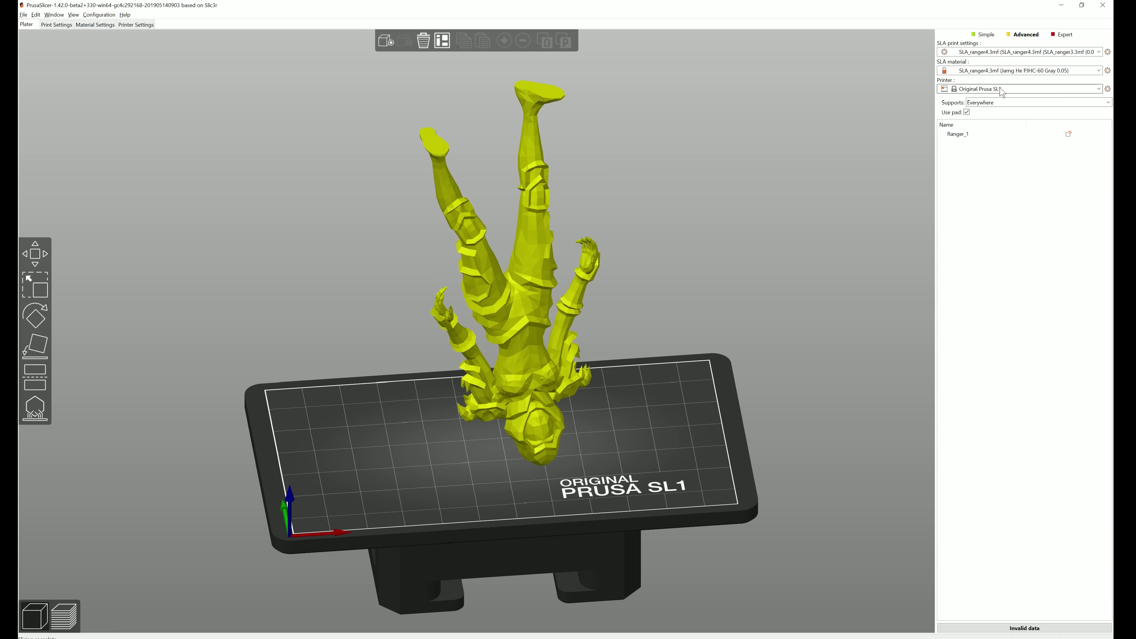
# Step: Auto-generate SLA support points on the Ranger model and switch to manual editing
pyautogui.click(552, 343)
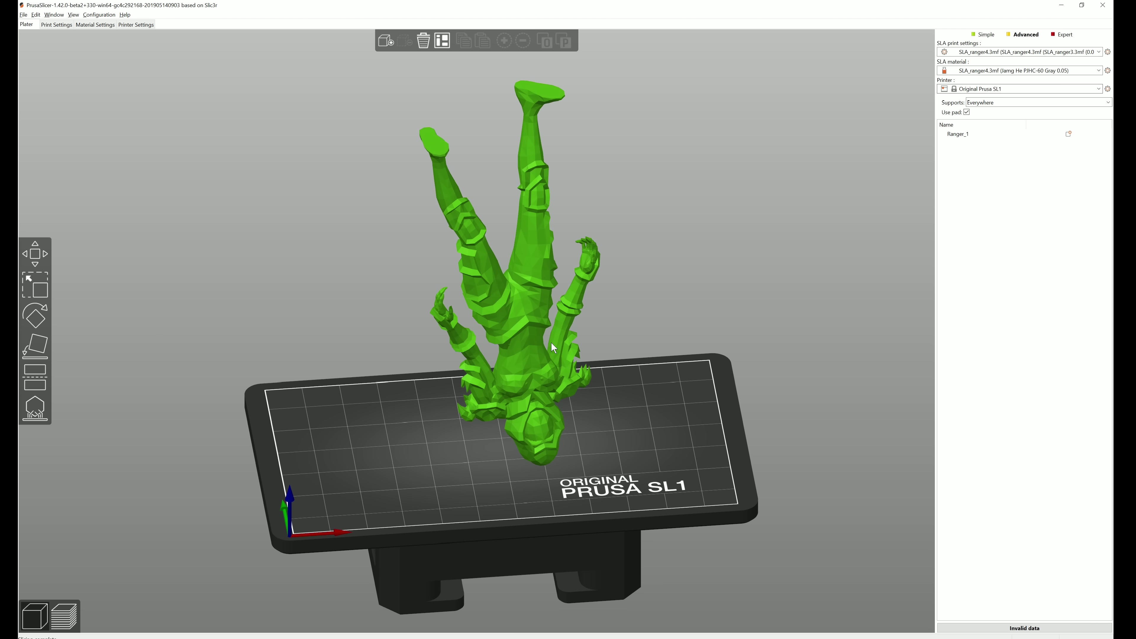
pyautogui.click(36, 405)
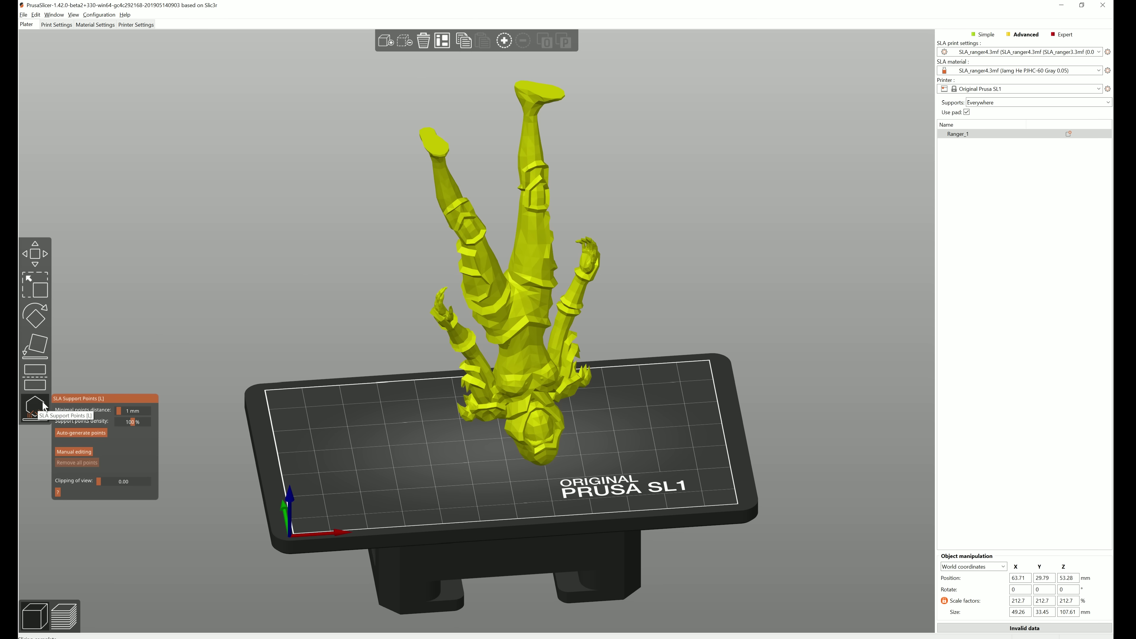
pyautogui.click(65, 428)
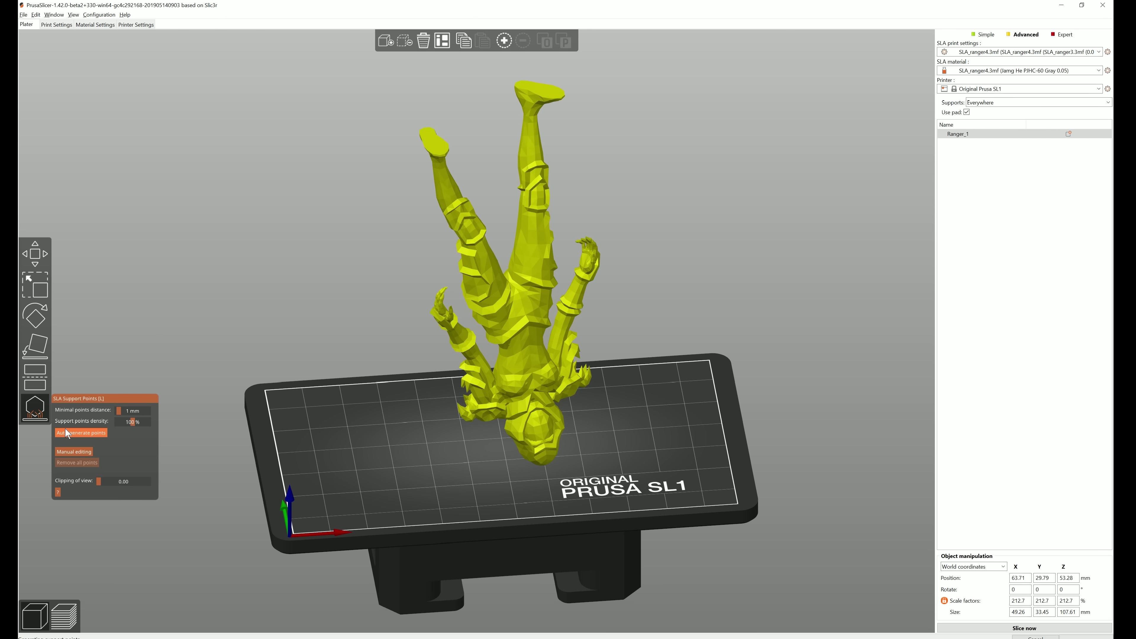
pyautogui.click(70, 453)
pyautogui.scroll(5, 500, 282)
pyautogui.scroll(3, 500, 282)
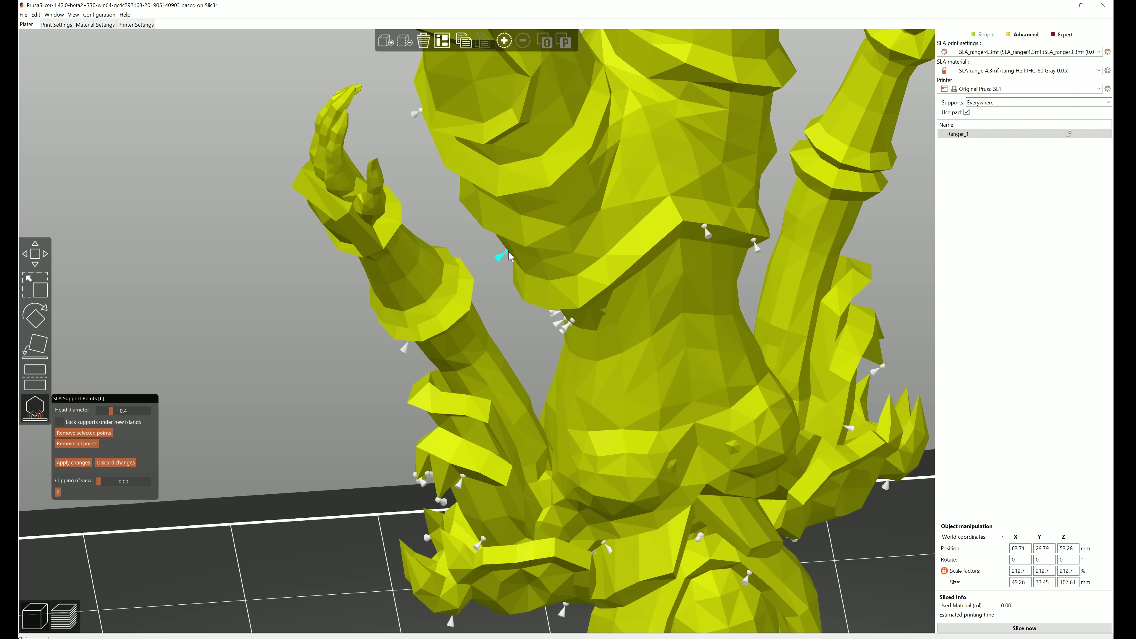
pyautogui.scroll(-5, 323, 452)
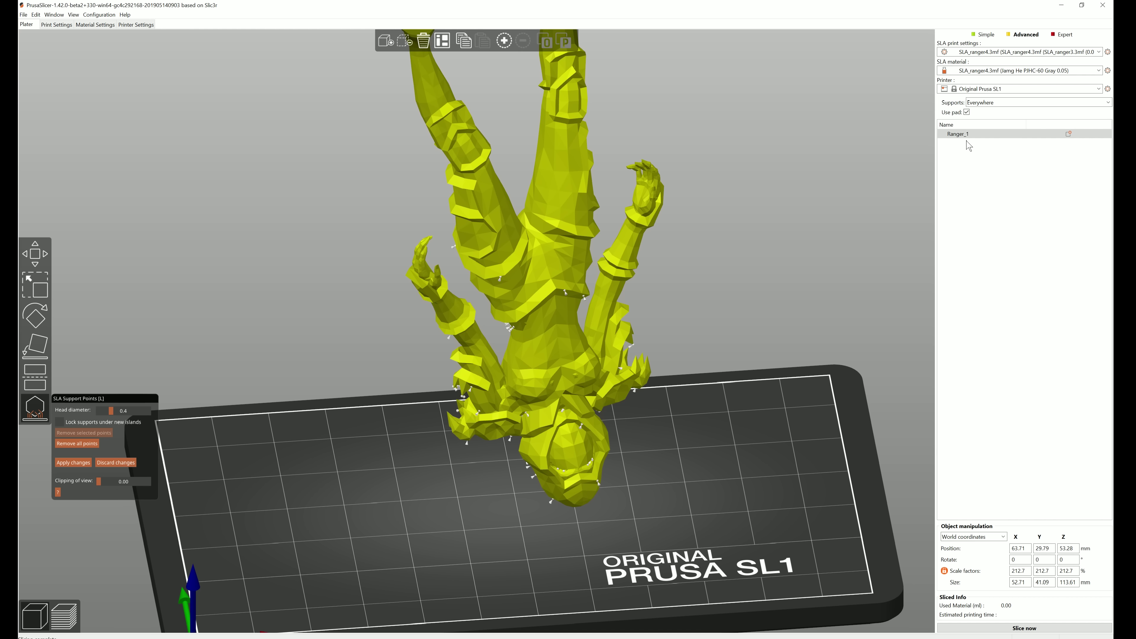
# Step: Open the resin Material Settings, leaving the material preset unchanged
pyautogui.click(1029, 71)
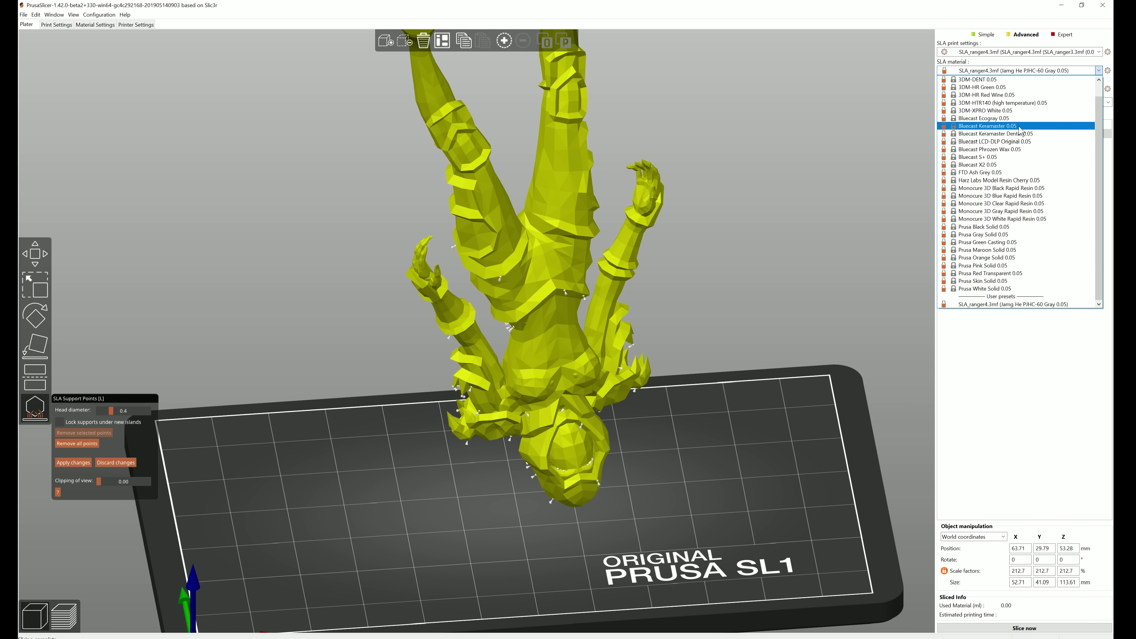
pyautogui.click(104, 32)
pyautogui.click(95, 25)
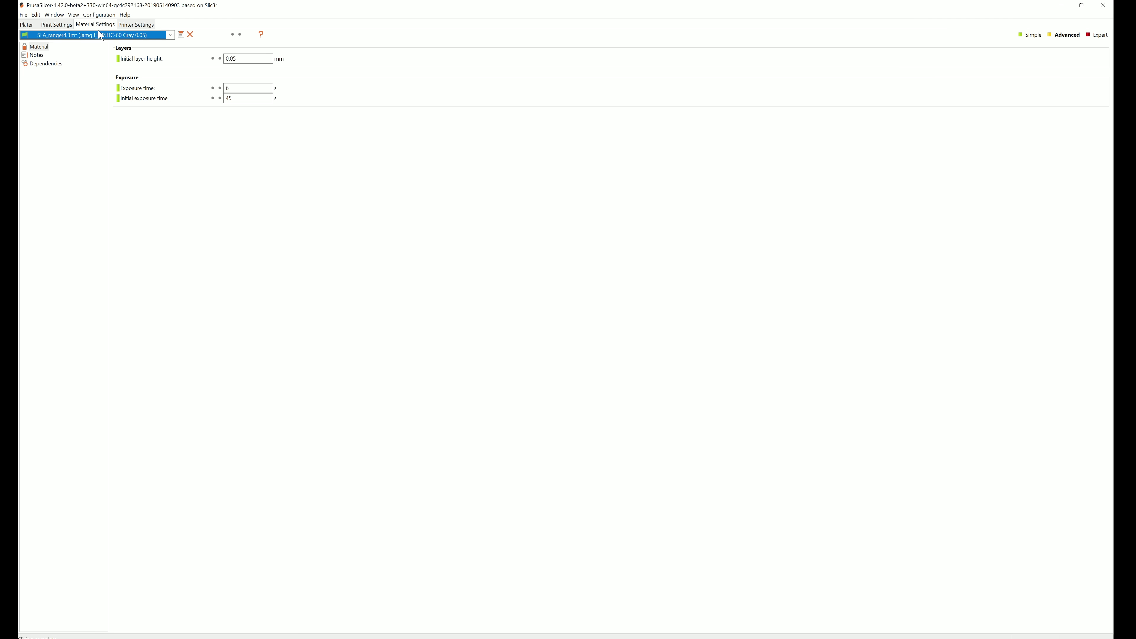
# Step: Switch to Expert mode and return to the Plater with Ctrl+1
pyautogui.click(1097, 35)
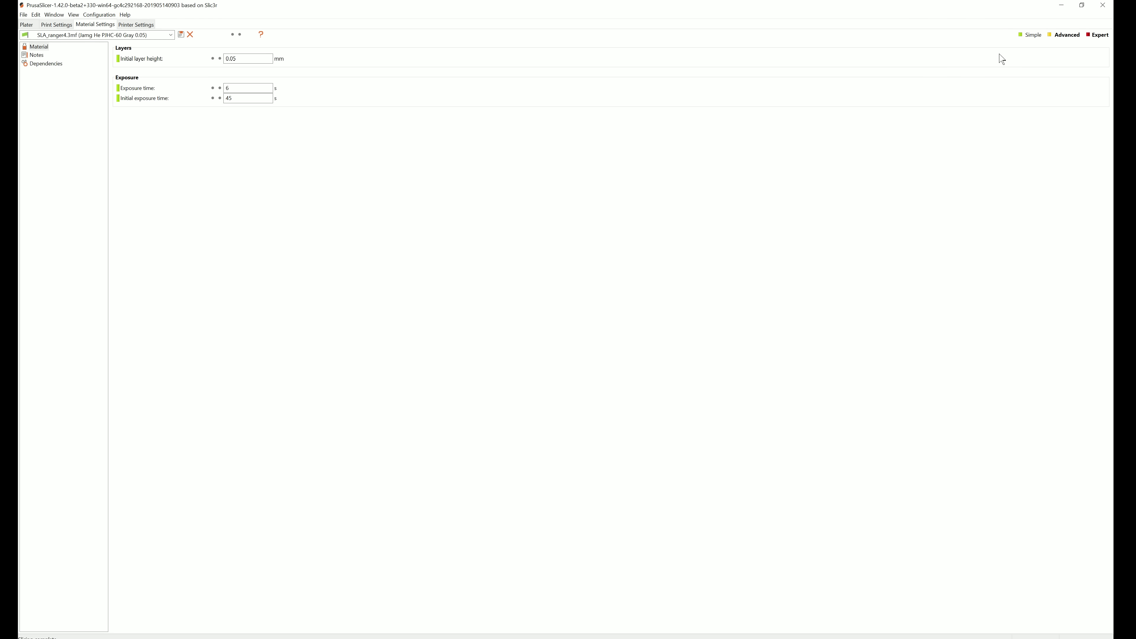
pyautogui.hotkey('ctrl', '1')
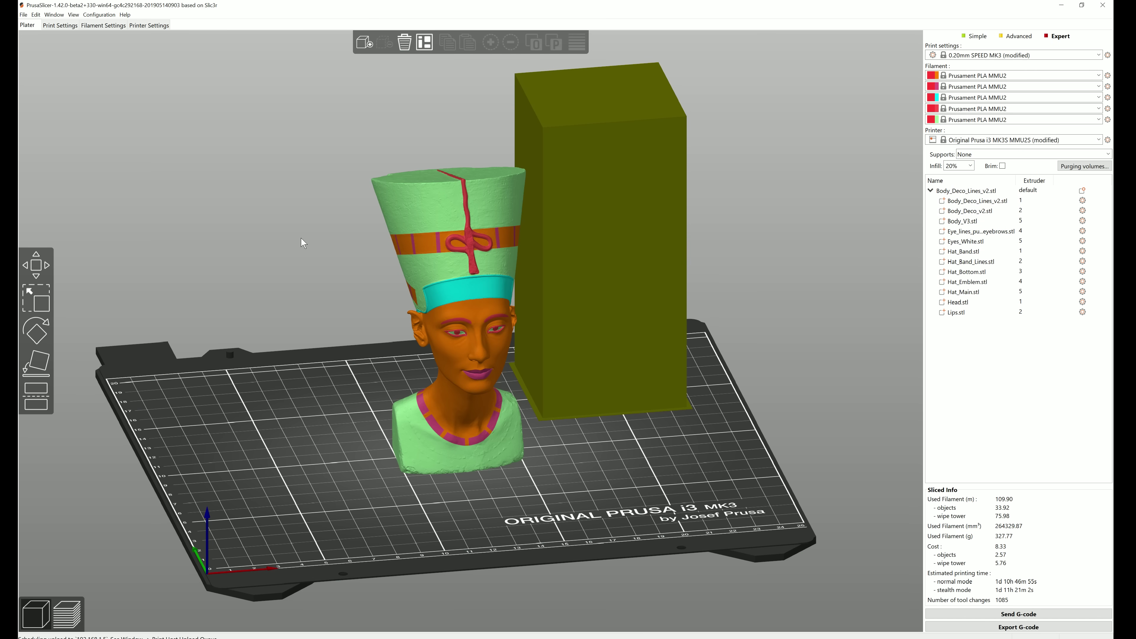
# Step: Show the File > Export options, then view the sliced reclining figure in layer preview
pyautogui.click(23, 15)
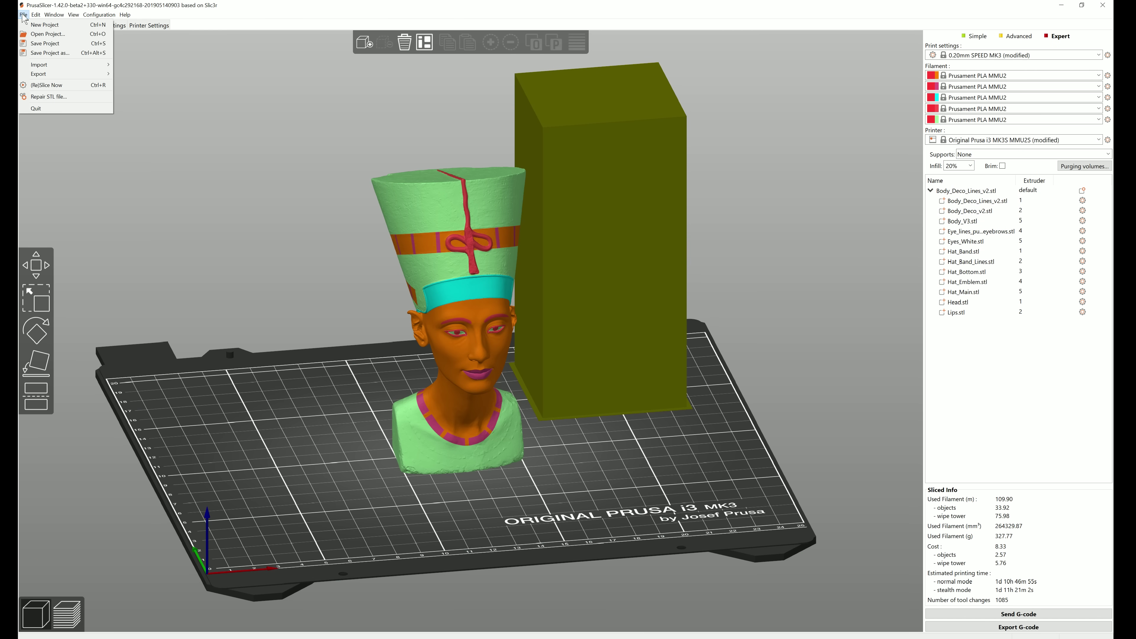
pyautogui.moveTo(71, 74)
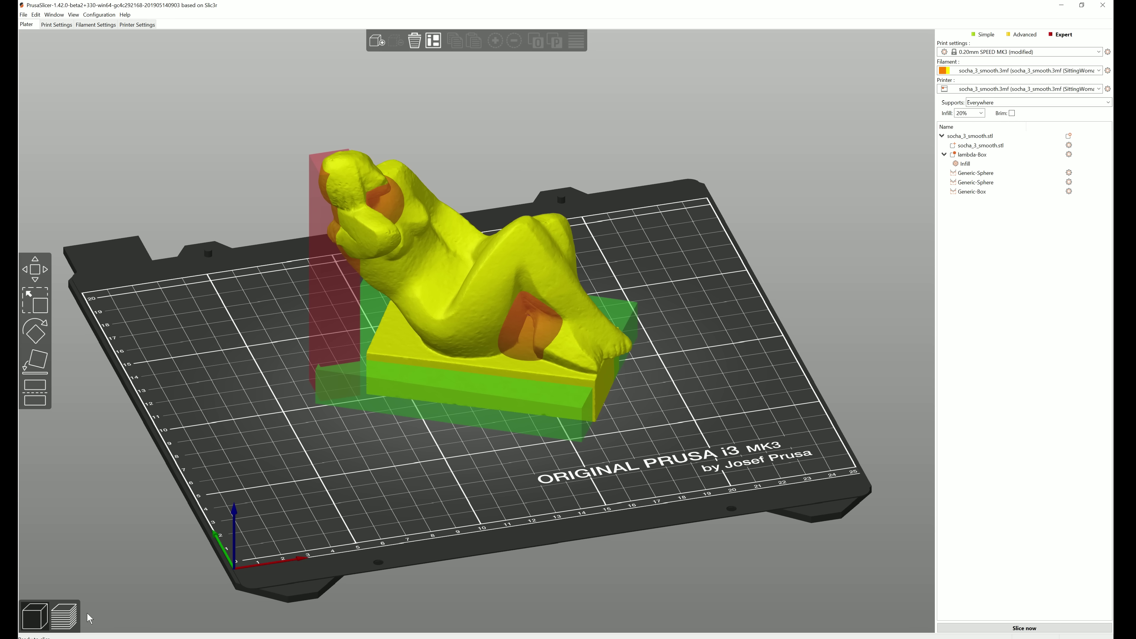
pyautogui.press('Tab')
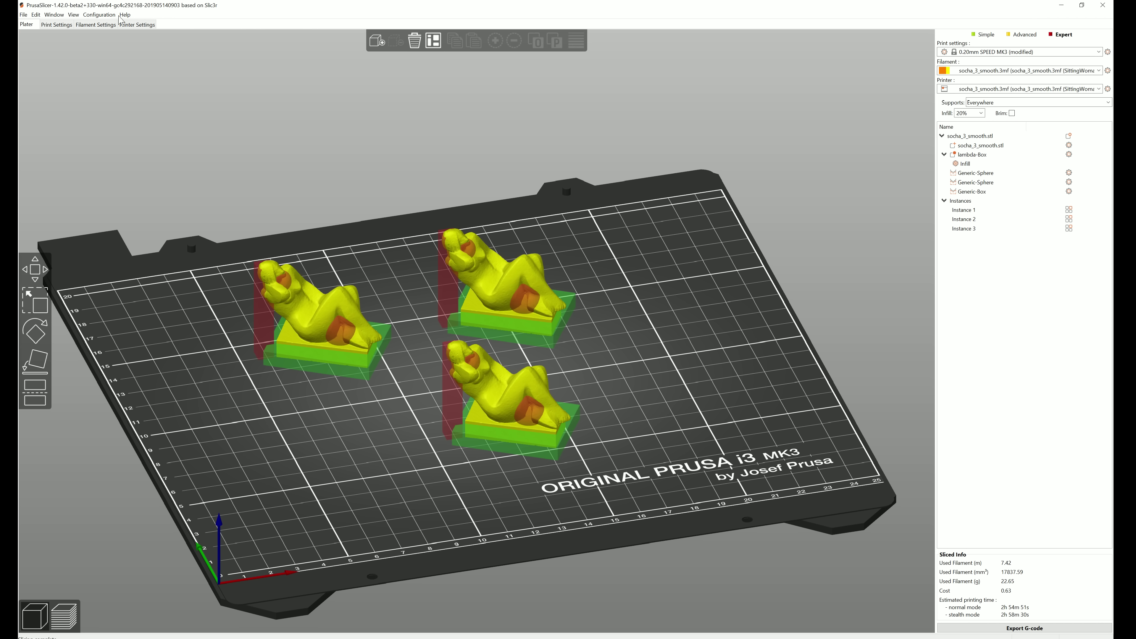
# Step: Open the Preferences dialog and cancel it without changes
pyautogui.click(99, 15)
pyautogui.click(100, 57)
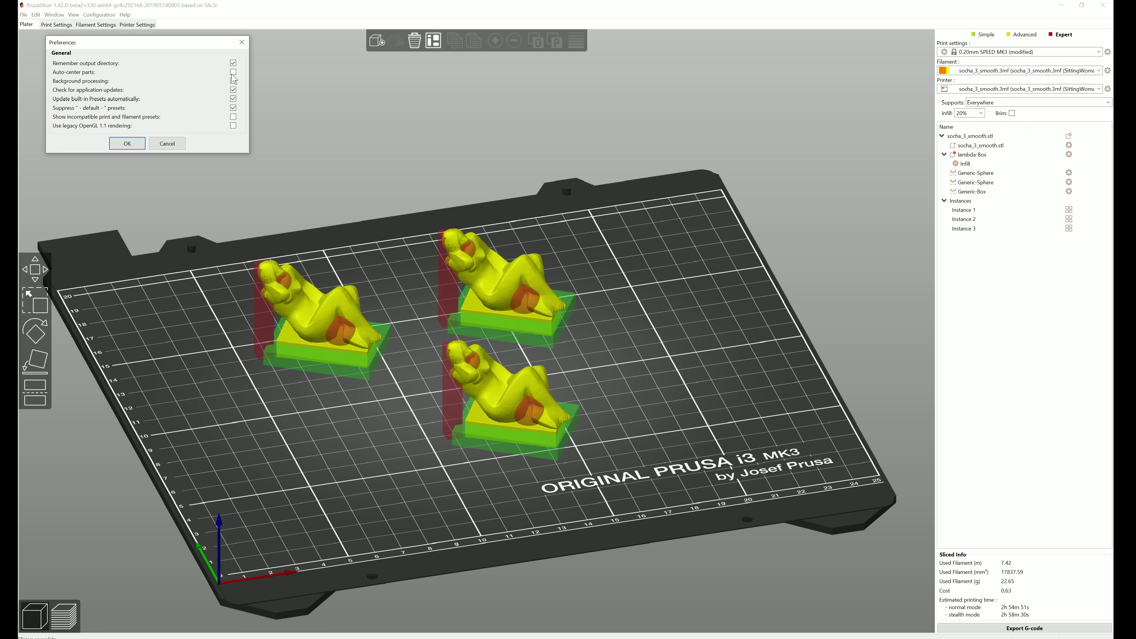
pyautogui.click(154, 143)
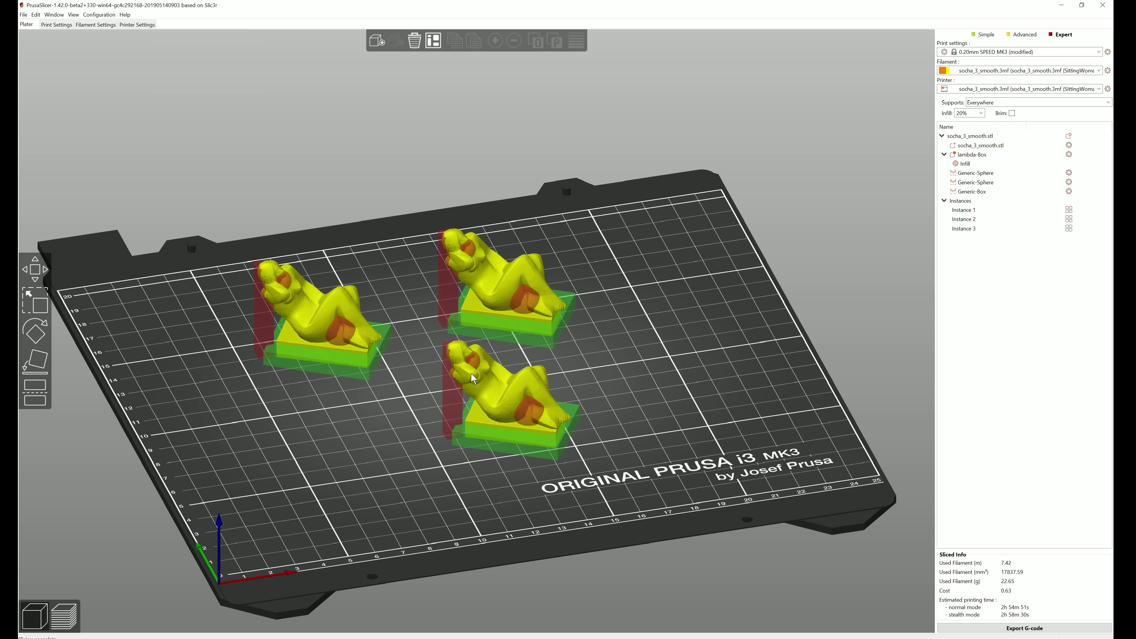
# Step: Select Instance 3 and drag it left on the bed to X 91.97 mm
pyautogui.click(525, 383)
pyautogui.click(62, 604)
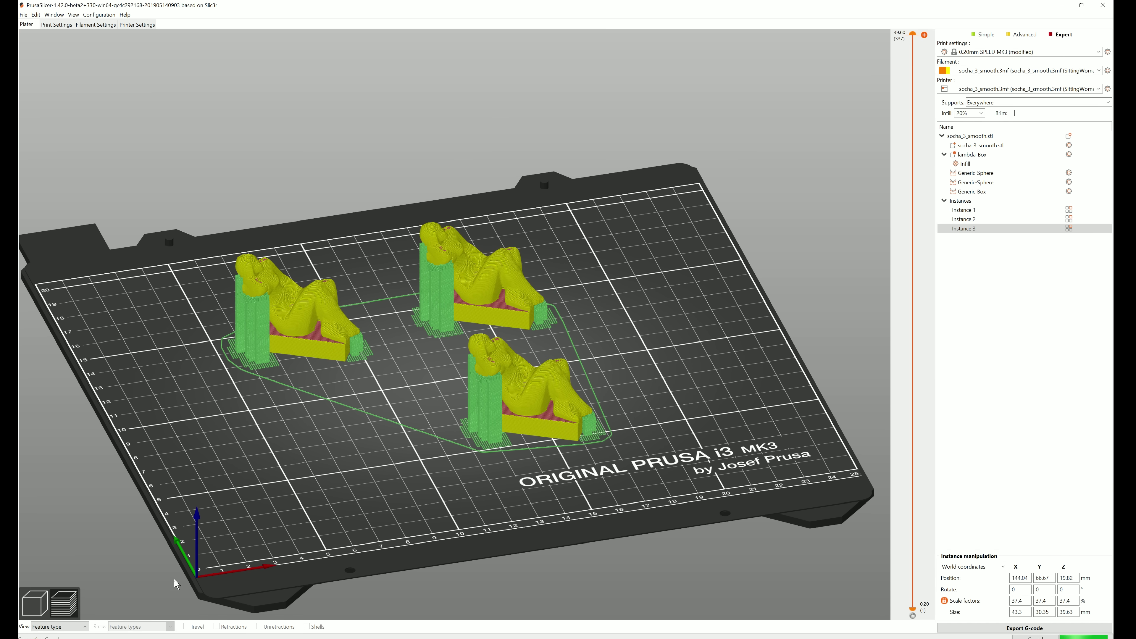
pyautogui.click(35, 602)
pyautogui.moveTo(537, 394); pyautogui.dragTo(416, 421)
# Step: Assign extruder 5 to the Body_V3.stl part so the body turns light green
pyautogui.click(71, 620)
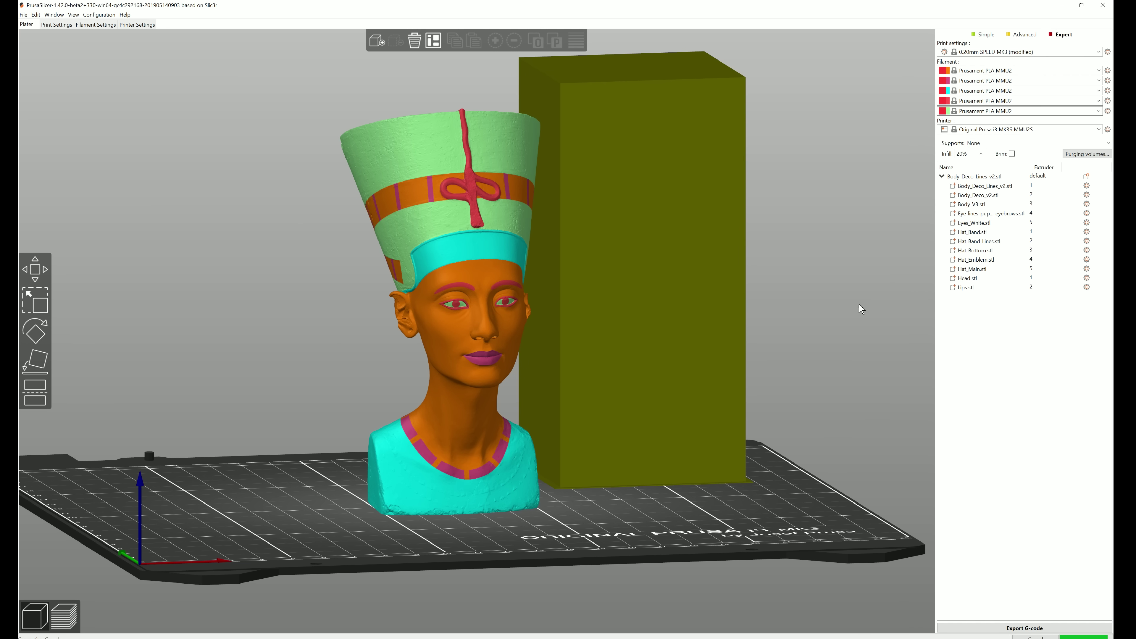
pyautogui.click(1031, 204)
pyautogui.click(1031, 204)
pyautogui.click(1042, 204)
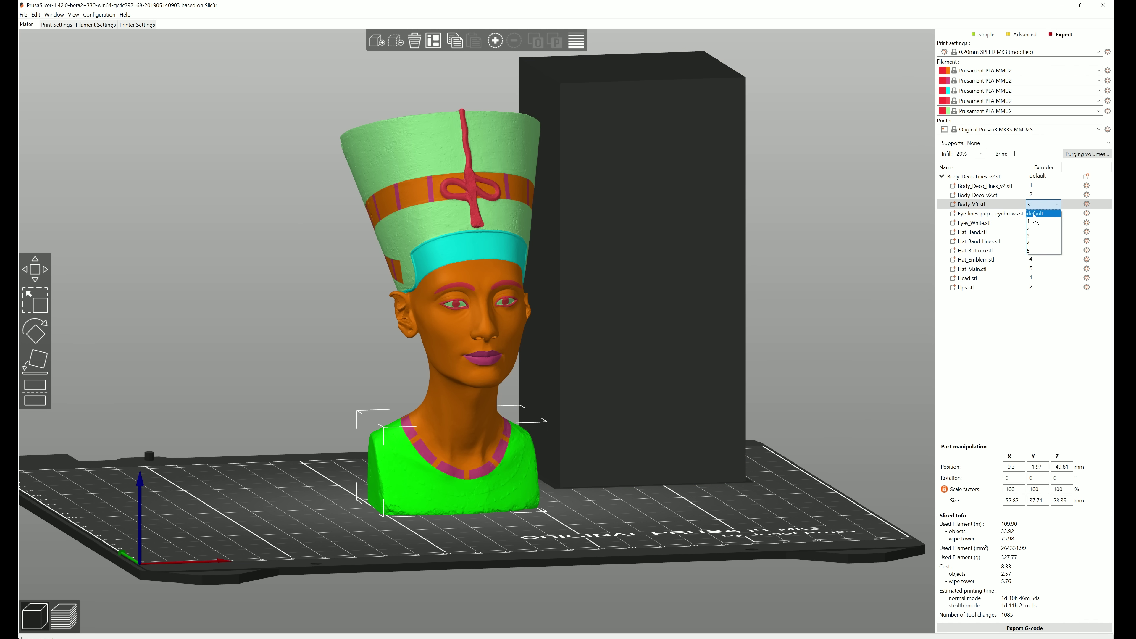
pyautogui.click(1036, 250)
# Step: Check the Infill print settings and their Bottom fill pattern choices
pyautogui.click(311, 202)
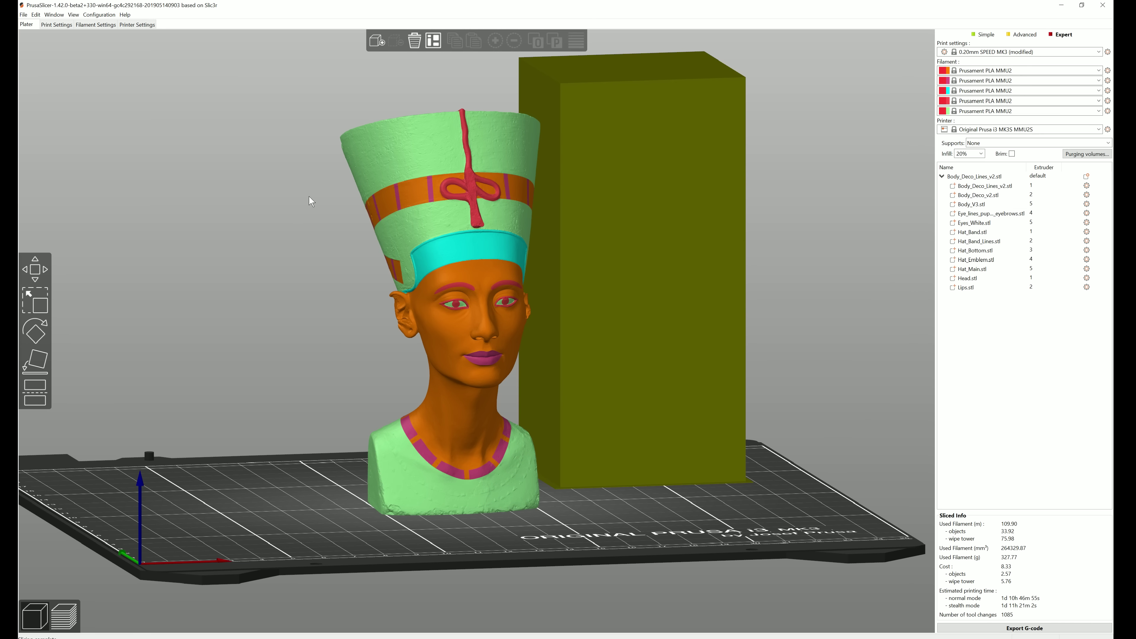
pyautogui.click(56, 25)
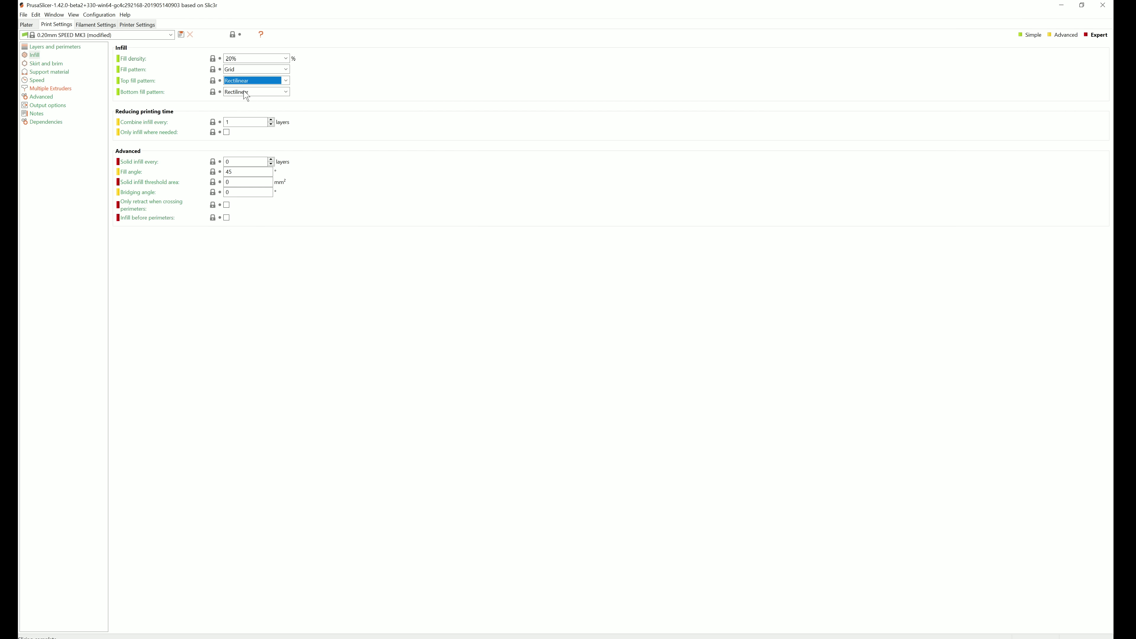
pyautogui.click(285, 93)
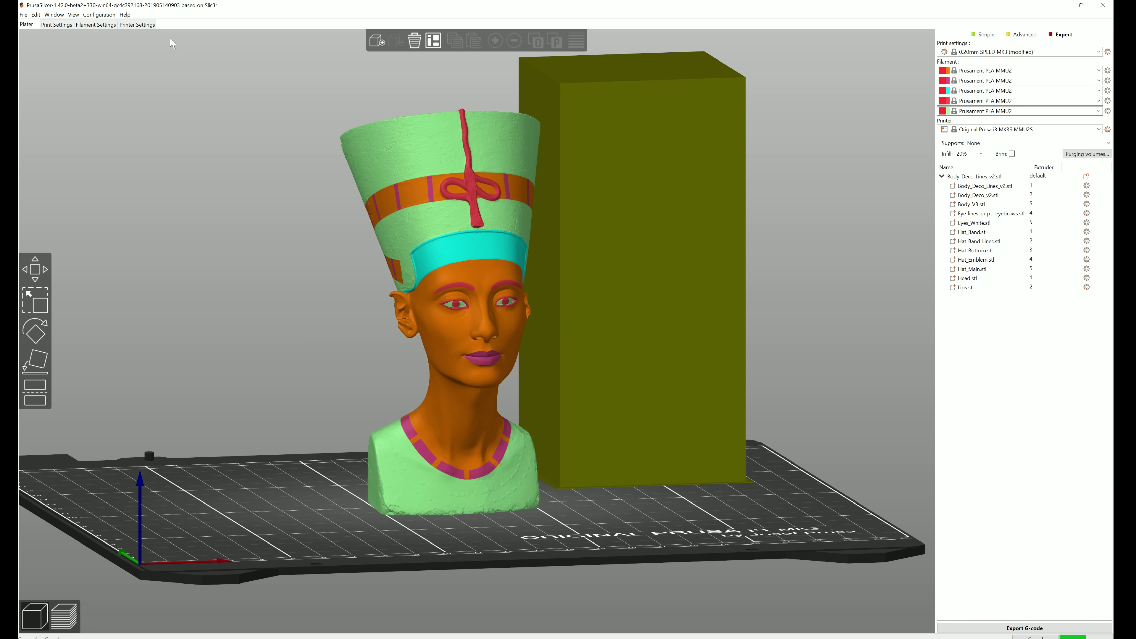
pyautogui.click(145, 26)
pyautogui.click(242, 164)
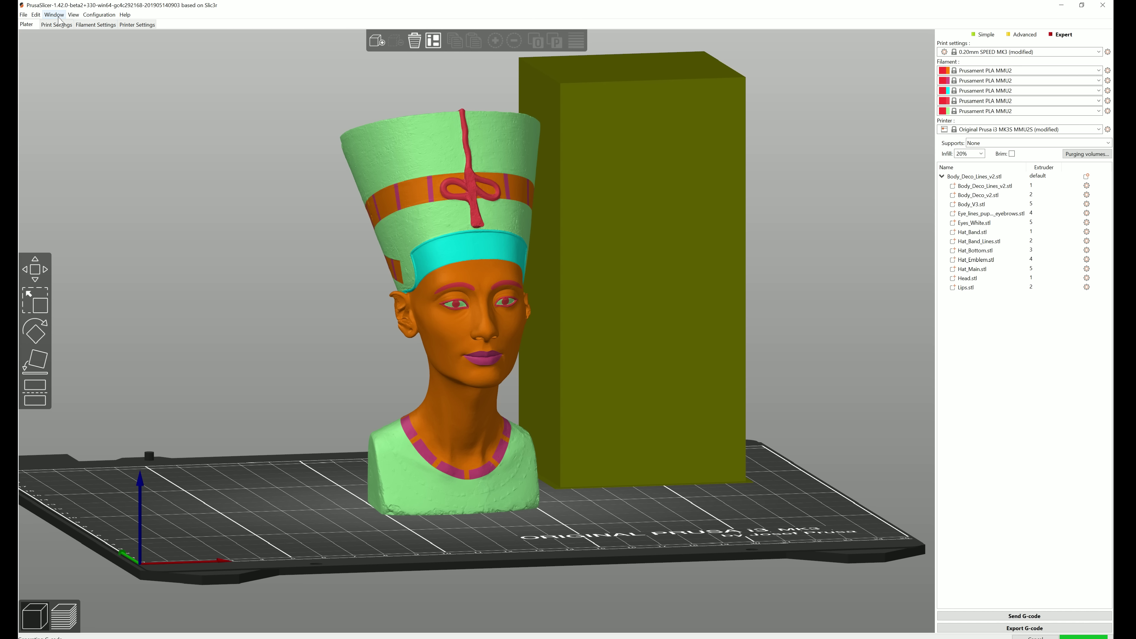
pyautogui.click(54, 15)
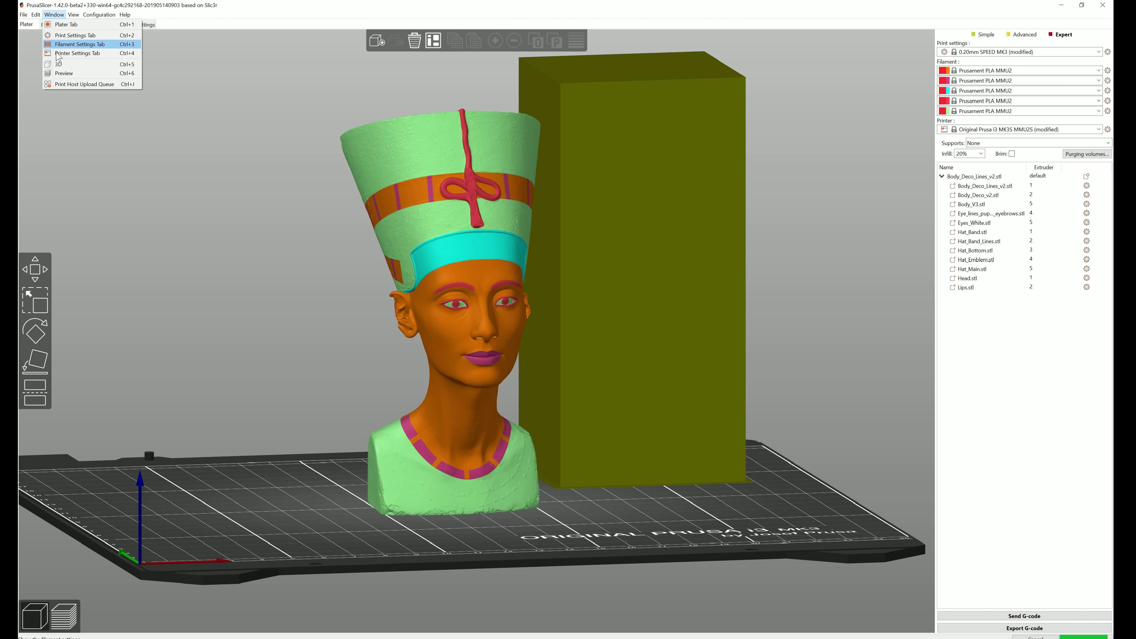
pyautogui.click(57, 85)
pyautogui.moveTo(94, 26); pyautogui.dragTo(266, 156)
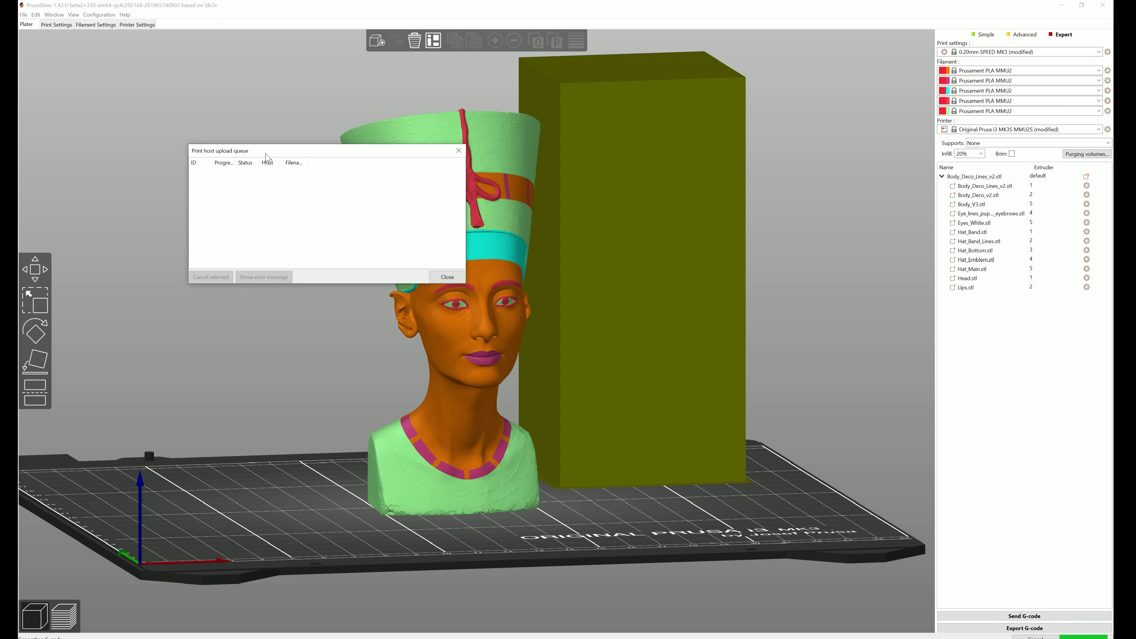
pyautogui.click(459, 150)
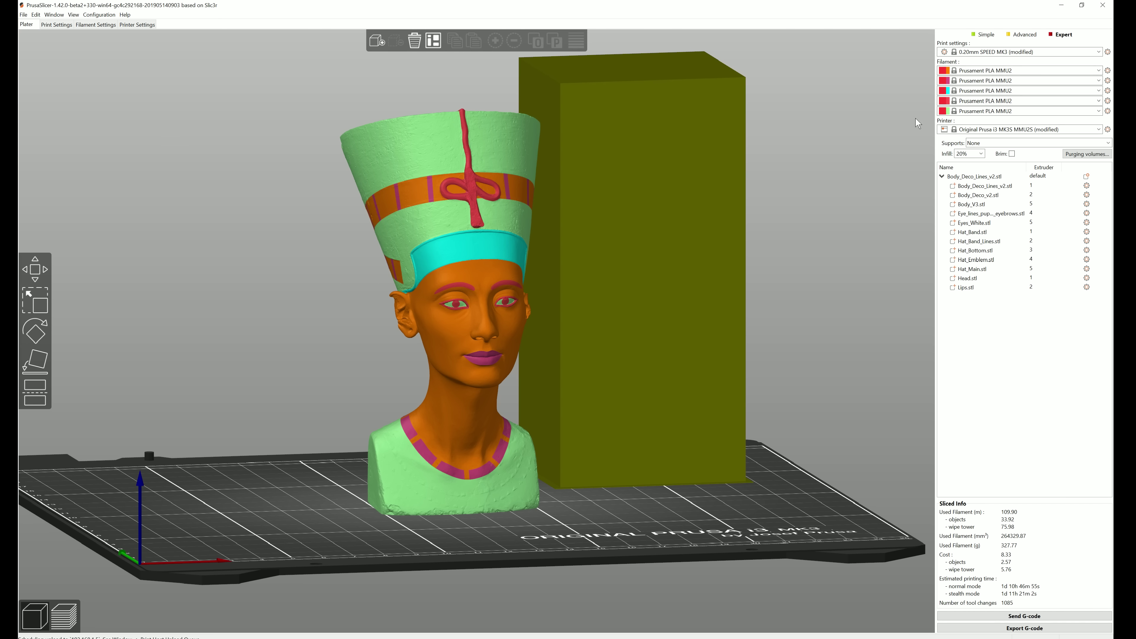
# Step: Show the Layers and perimeters print settings: 0.2 mm layer height, 2 perimeters
pyautogui.click(1108, 52)
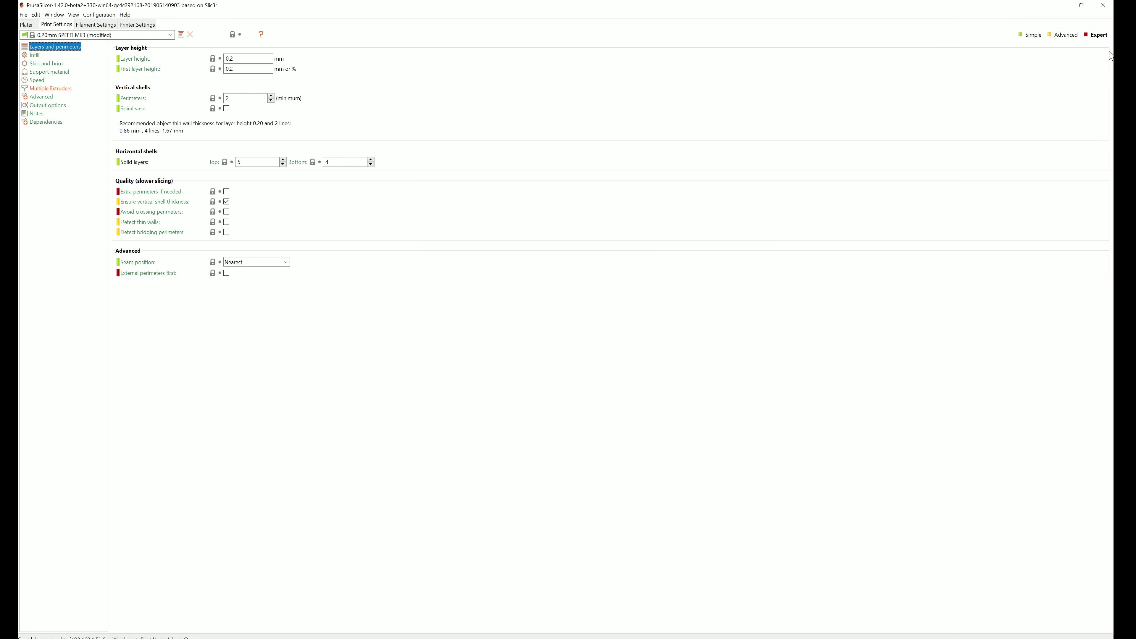